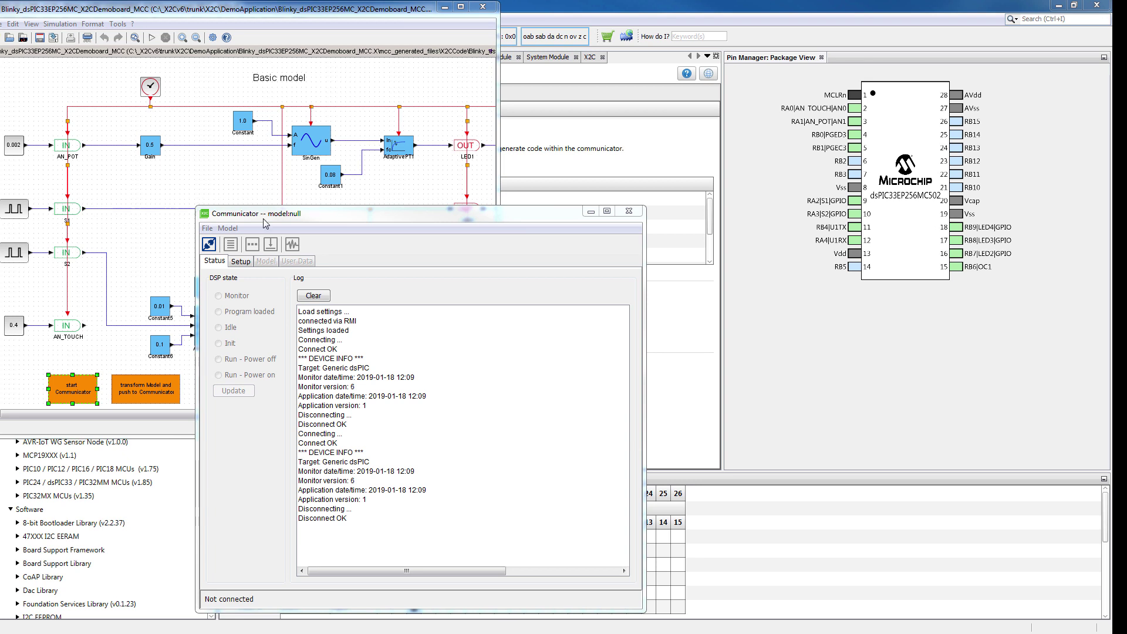
- Review the Communicator's serial interface and protocol setup, and connect to the target
left_click(243, 262)
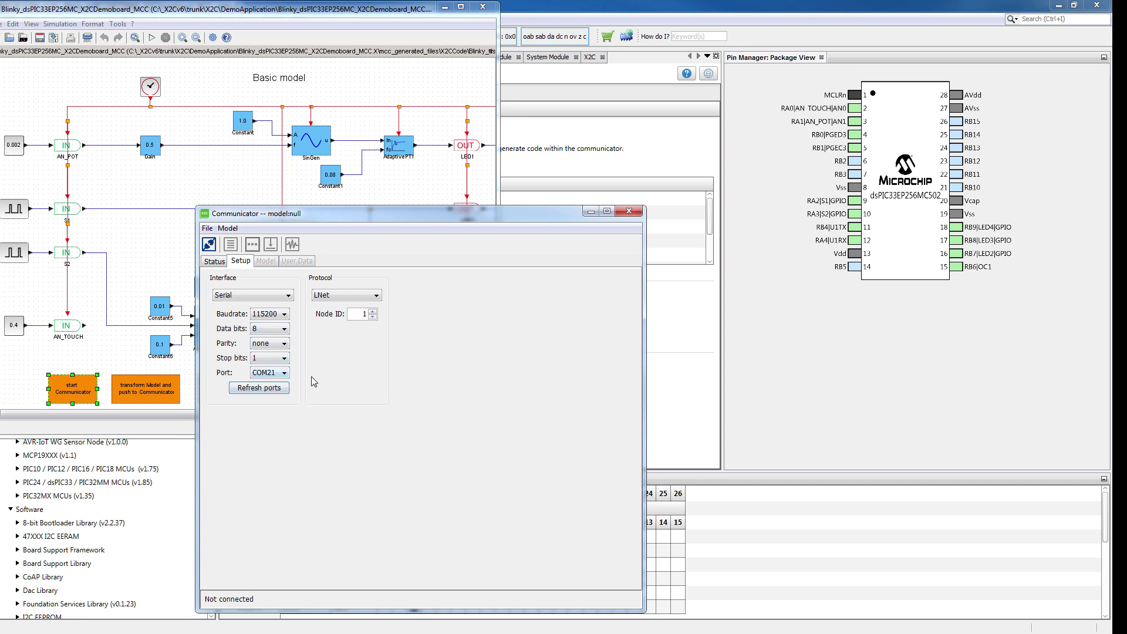
left_click(215, 262)
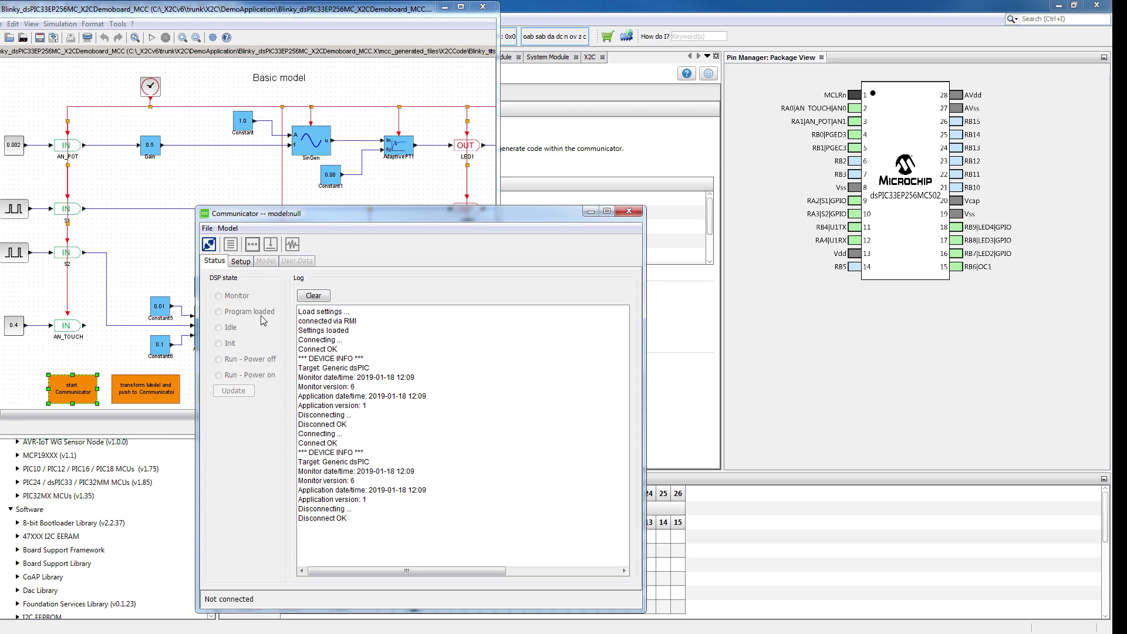
left_click(209, 245)
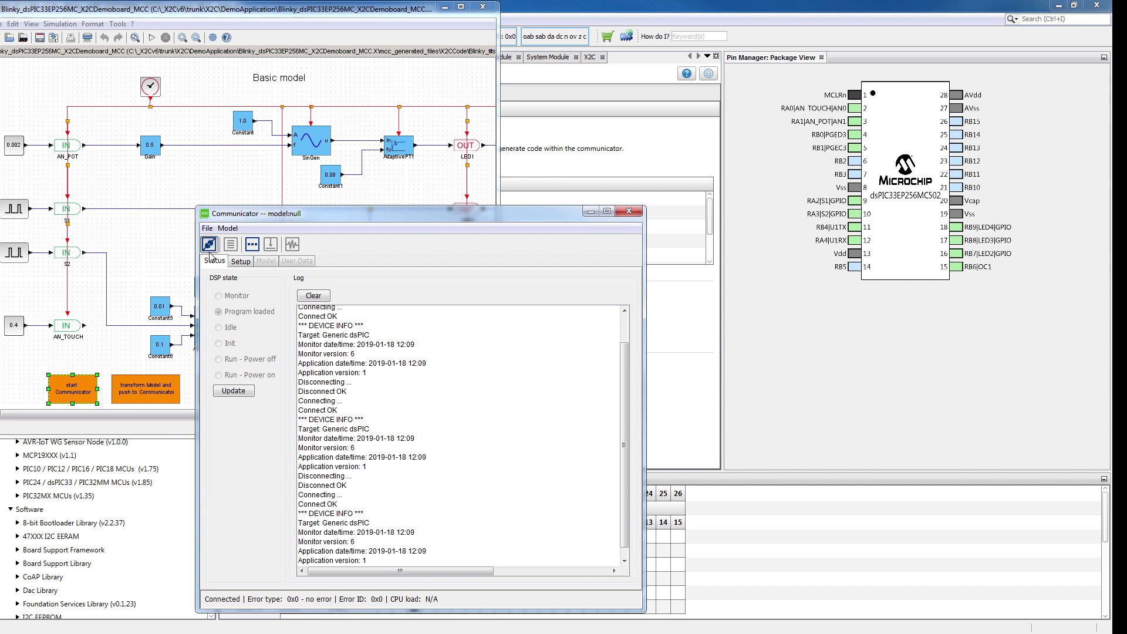
- Transform the Blinky model and push it to the Communicator, and open the Scope
left_click(135, 269)
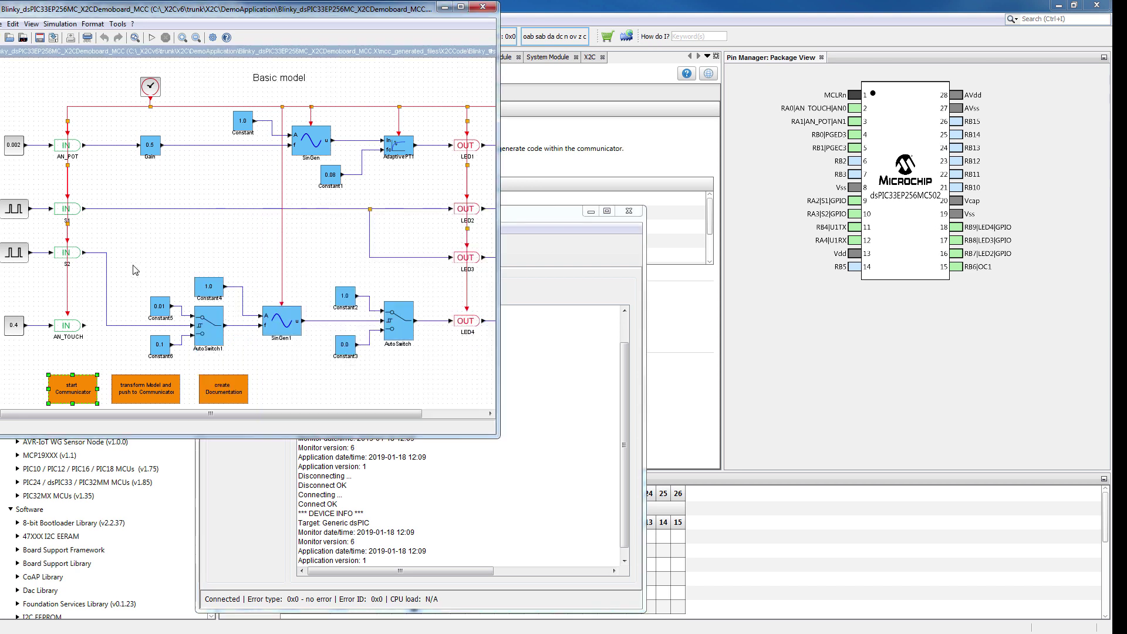
double_click(134, 390)
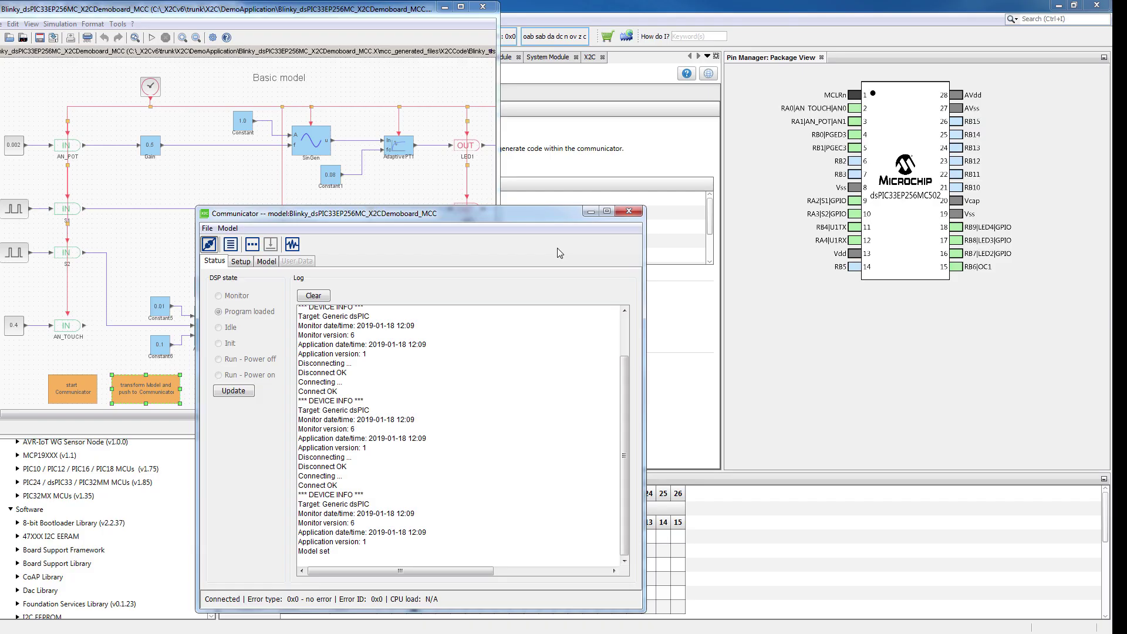
left_click(294, 246)
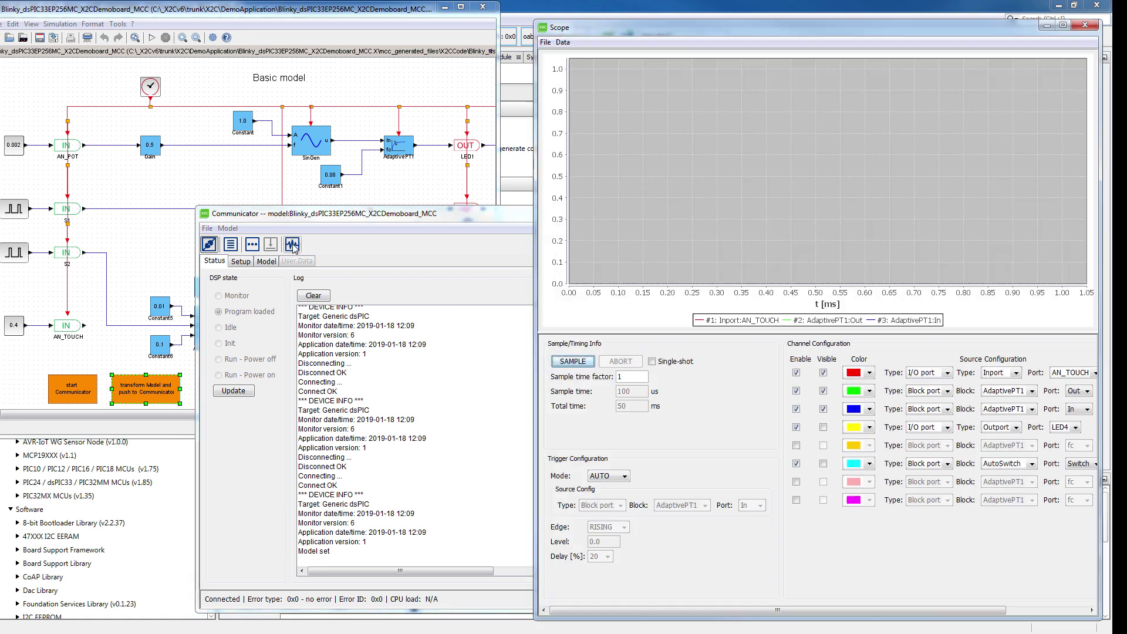
- Minimize the Communicator and arrange the Scope beside the model, widening the Scope and extending the model window's height
left_click_drag(536, 154, 499, 155)
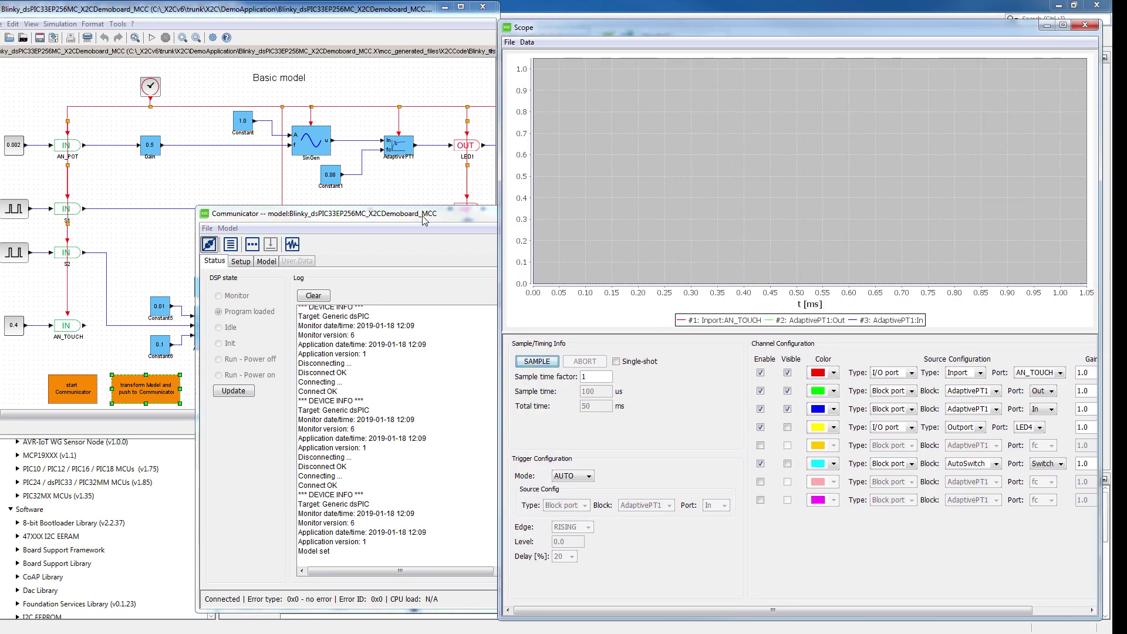
left_click(301, 218)
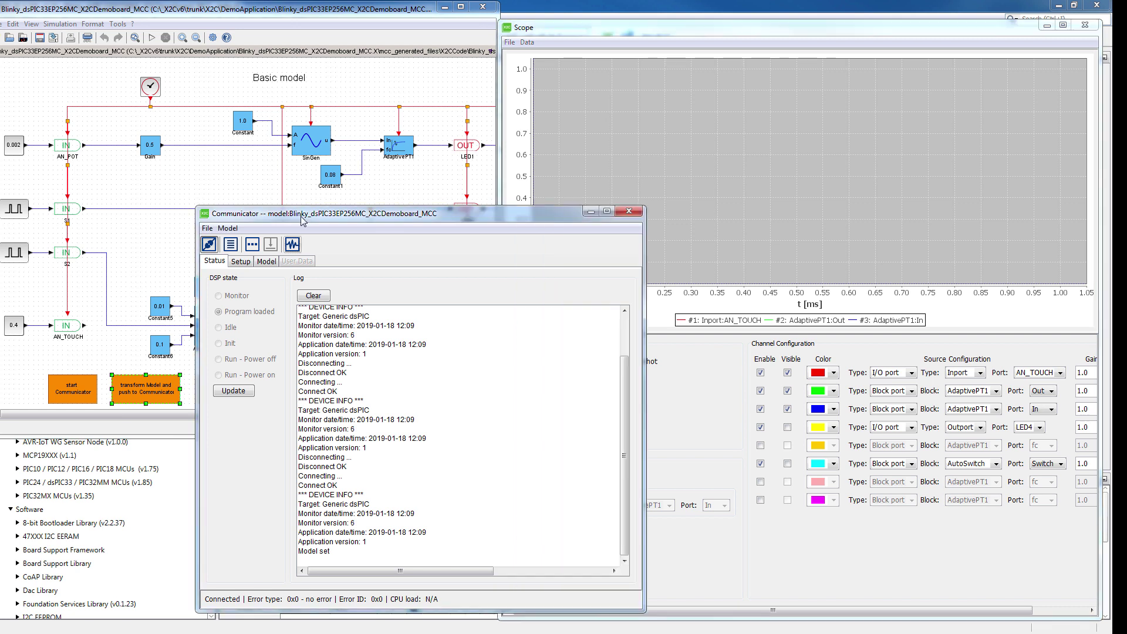
left_click(591, 211)
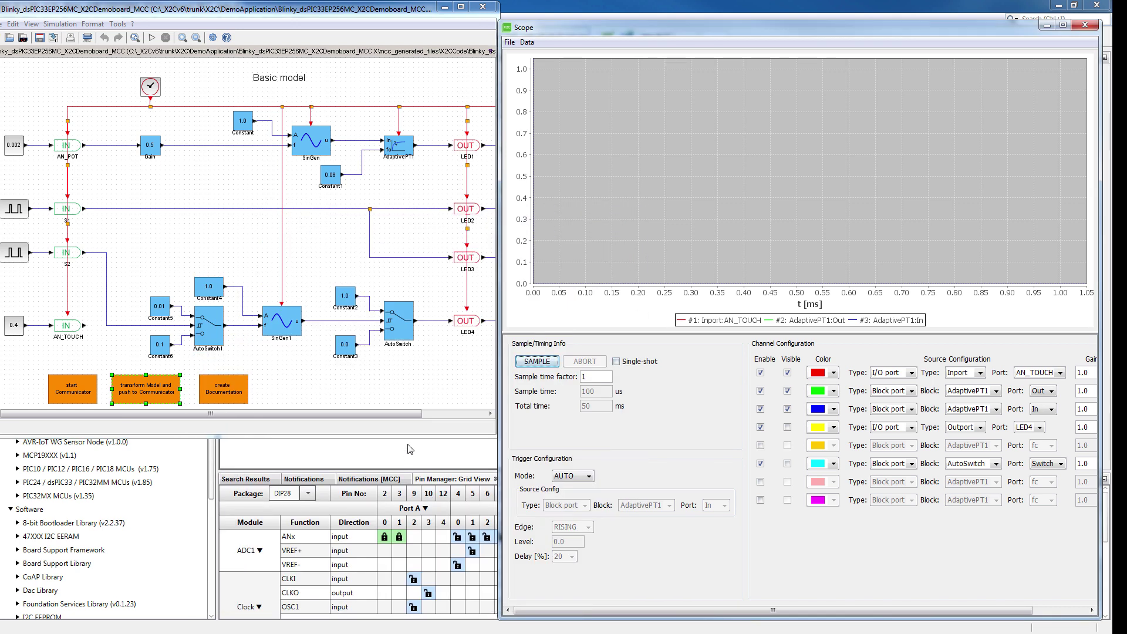
left_click_drag(411, 438, 405, 621)
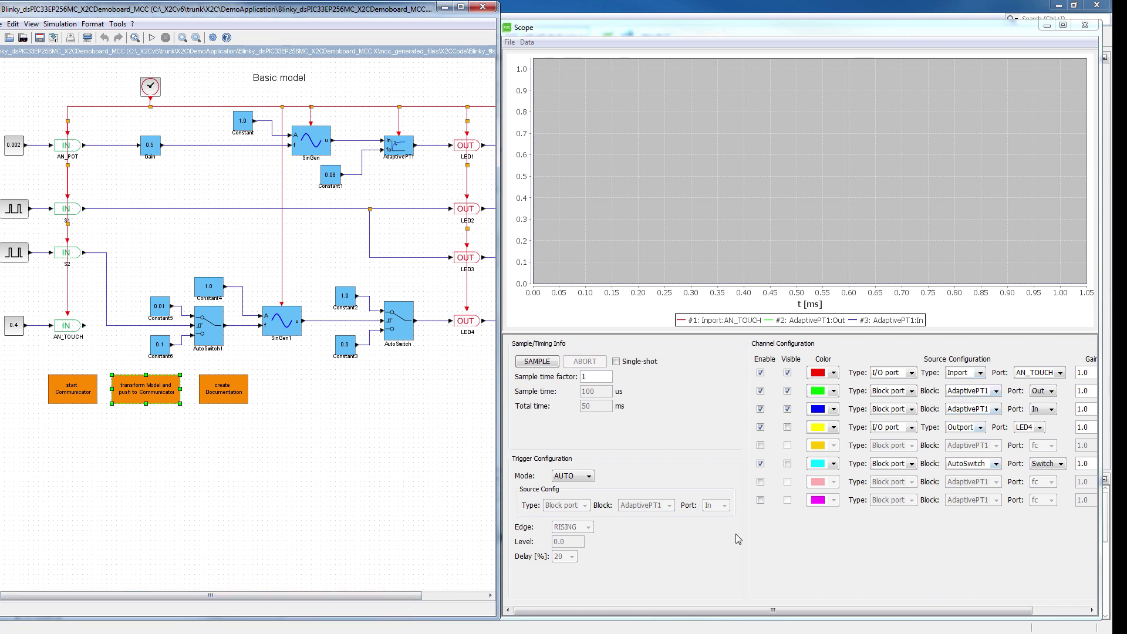
left_click_drag(499, 467, 472, 467)
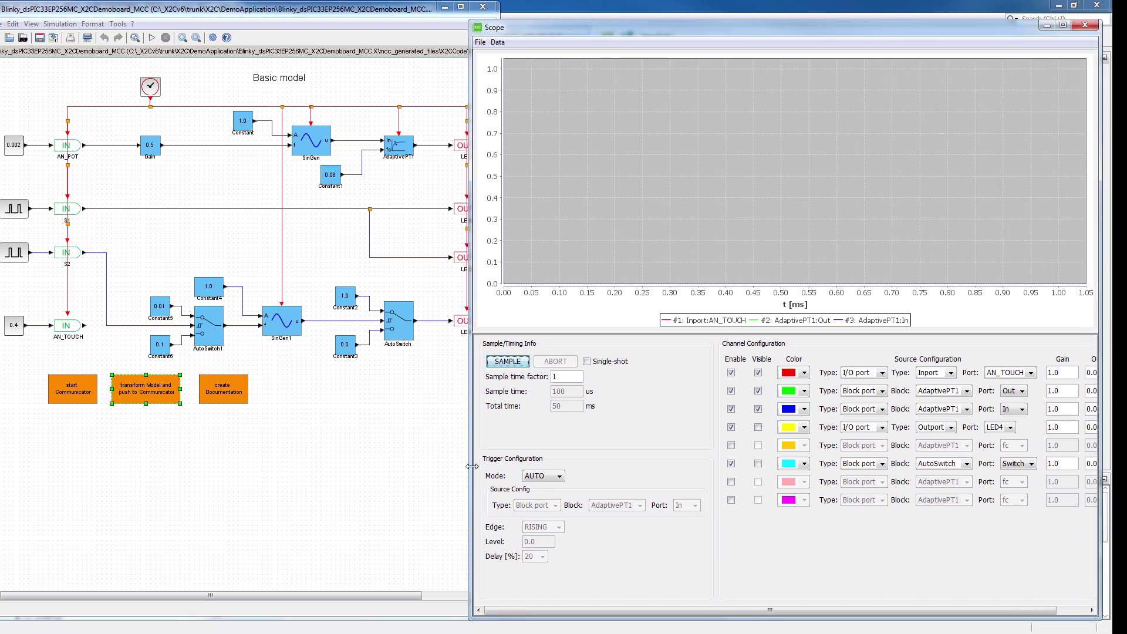
- Run continuous sampling in the Scope, abort it, and take one capture in single-shot mode
left_click(503, 362)
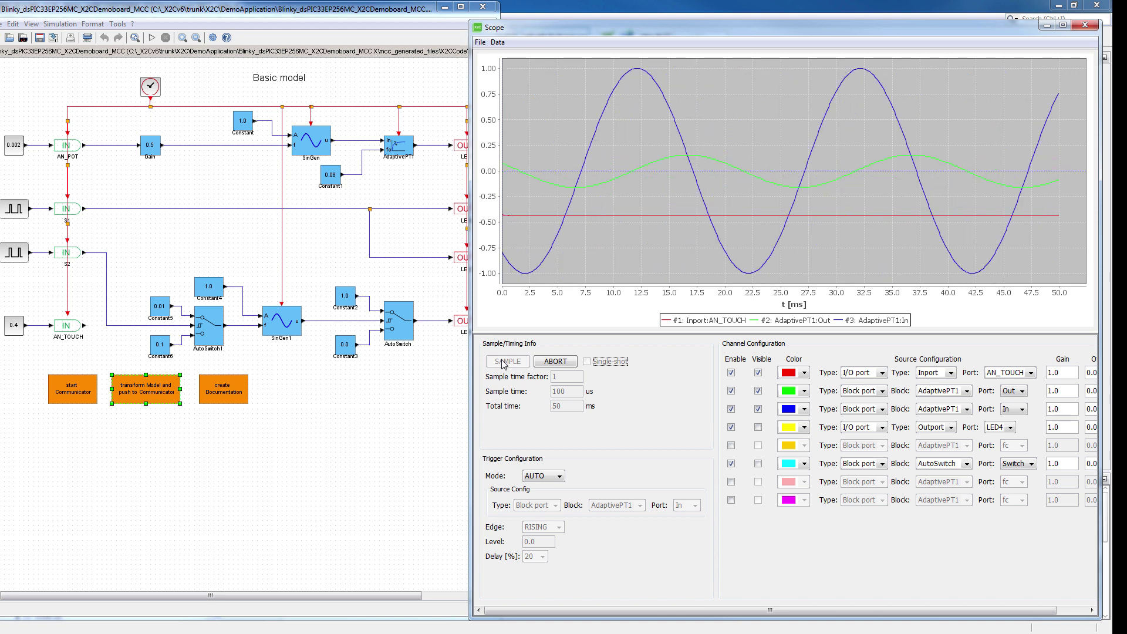
left_click(556, 362)
left_click(587, 362)
left_click(494, 362)
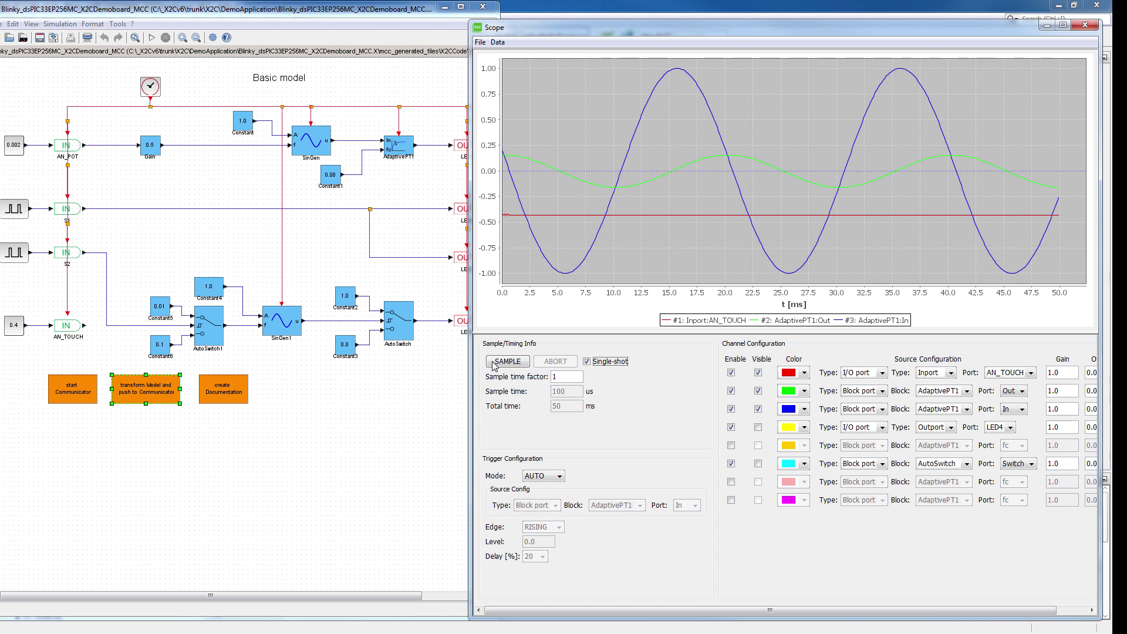
- Disable single-shot, sample continuously with a sample time factor of 10, and abort the sampling
left_click(587, 362)
type("0")
left_click(506, 362)
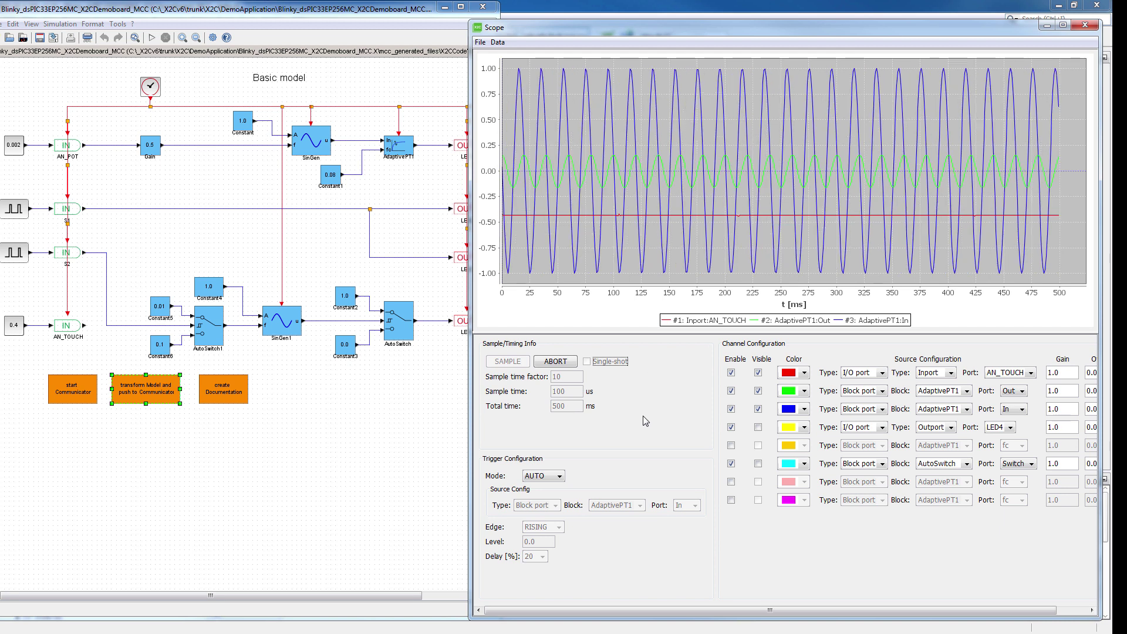
left_click(551, 363)
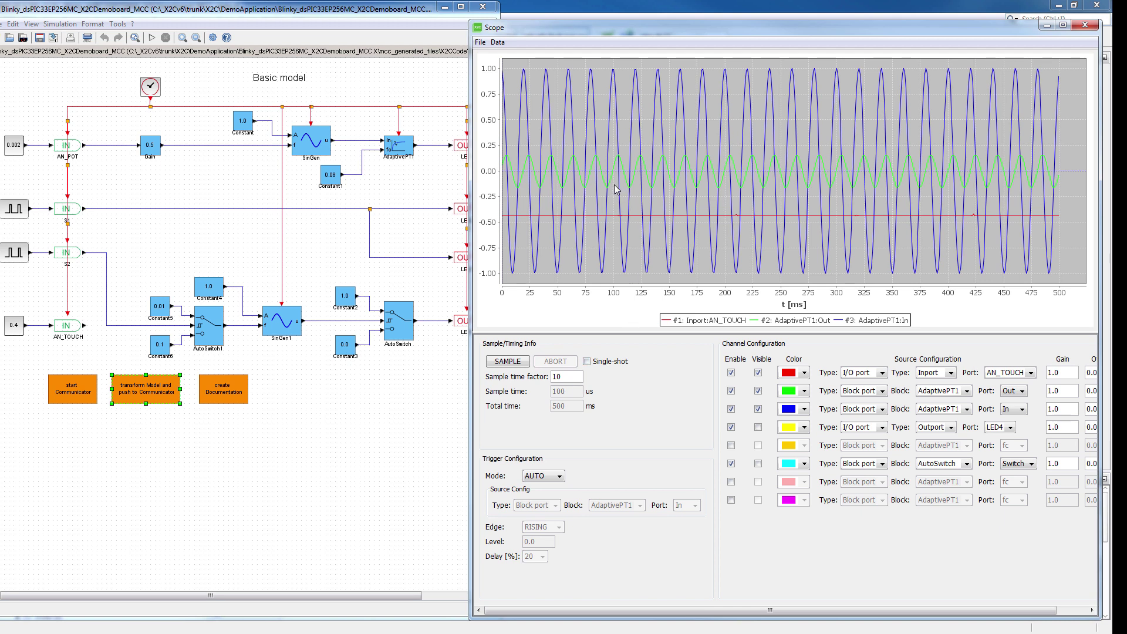
- Zoom the plot in on the AN_TOUCH trace between about 96 and 118 ms and return to the full range
left_click_drag(608, 205, 635, 225)
left_click_drag(635, 224, 636, 224)
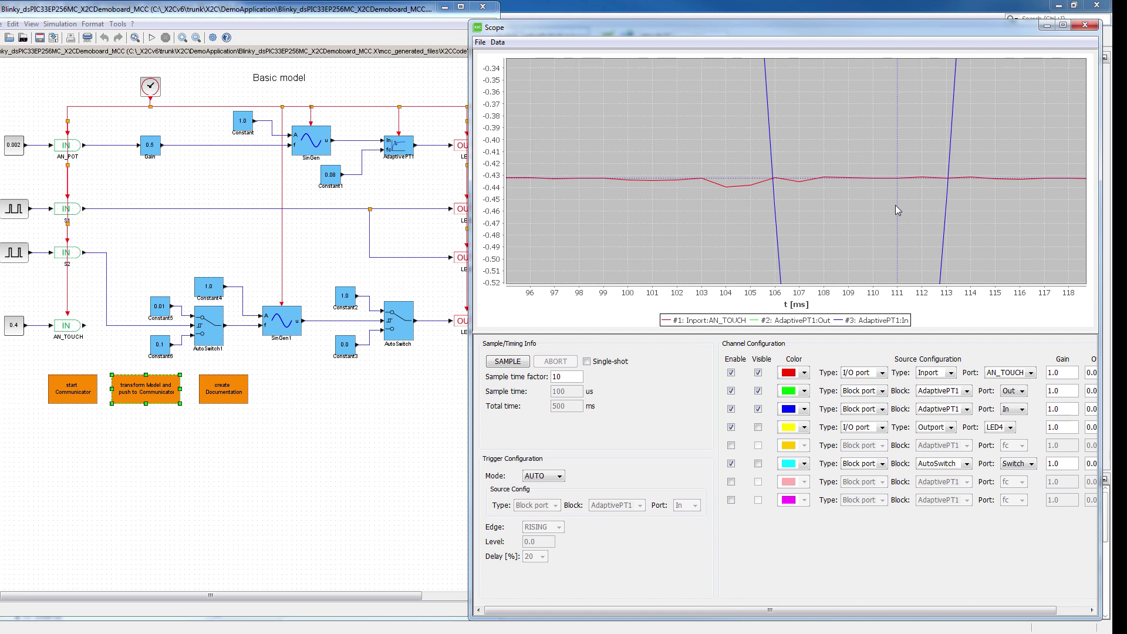
left_click_drag(779, 208, 780, 208)
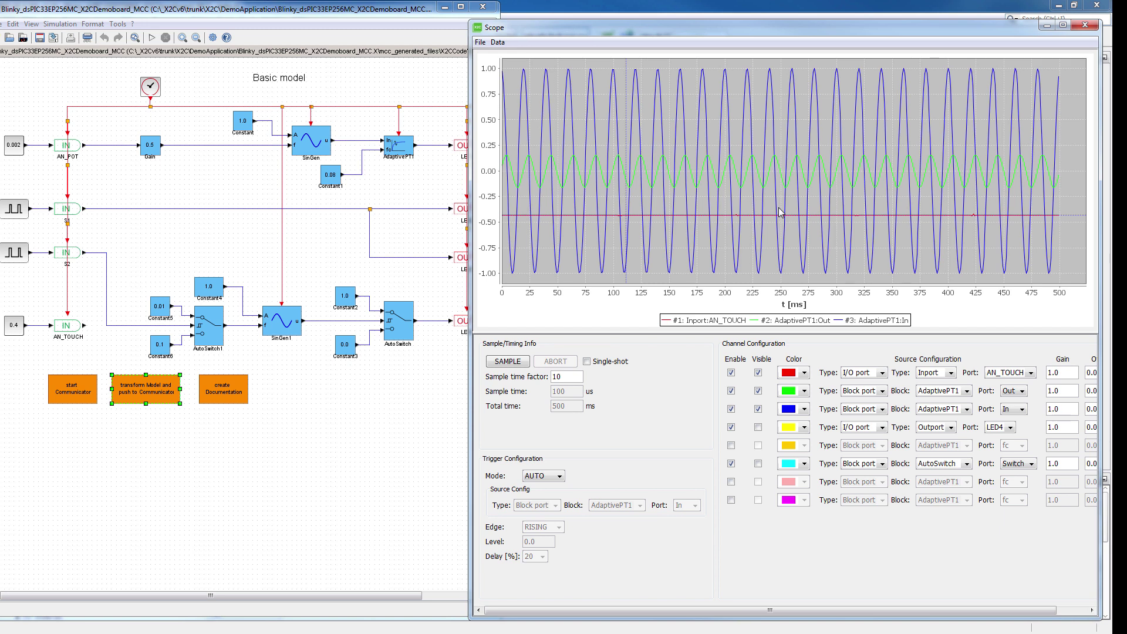
- Examine the Plot and Other settings in the scope's chart properties
right_click(771, 162)
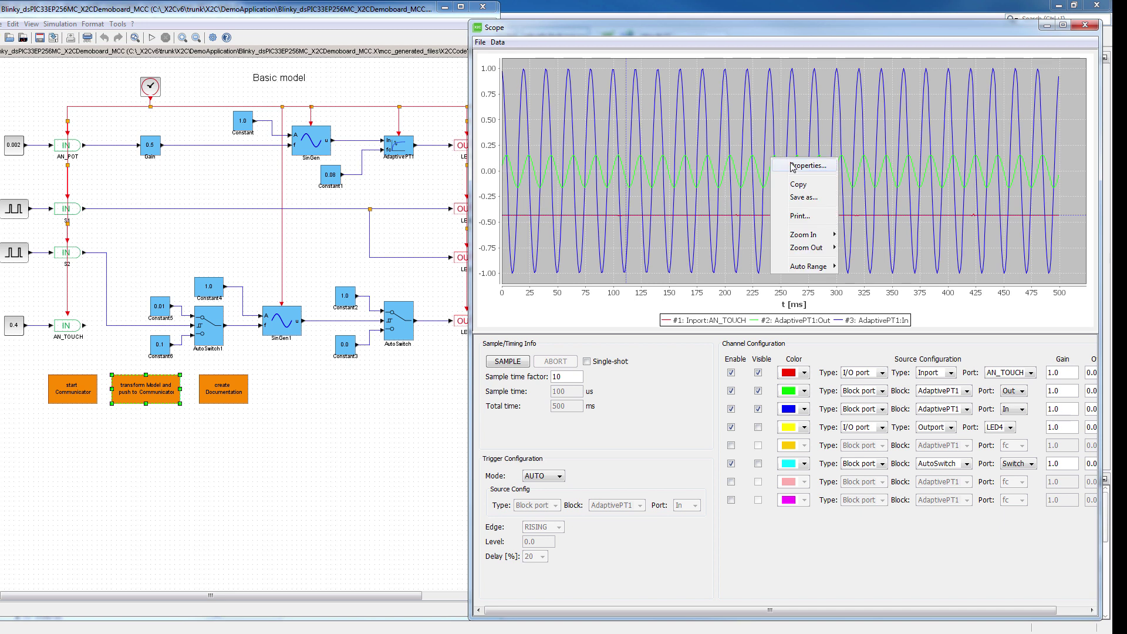
left_click(781, 164)
left_click(708, 100)
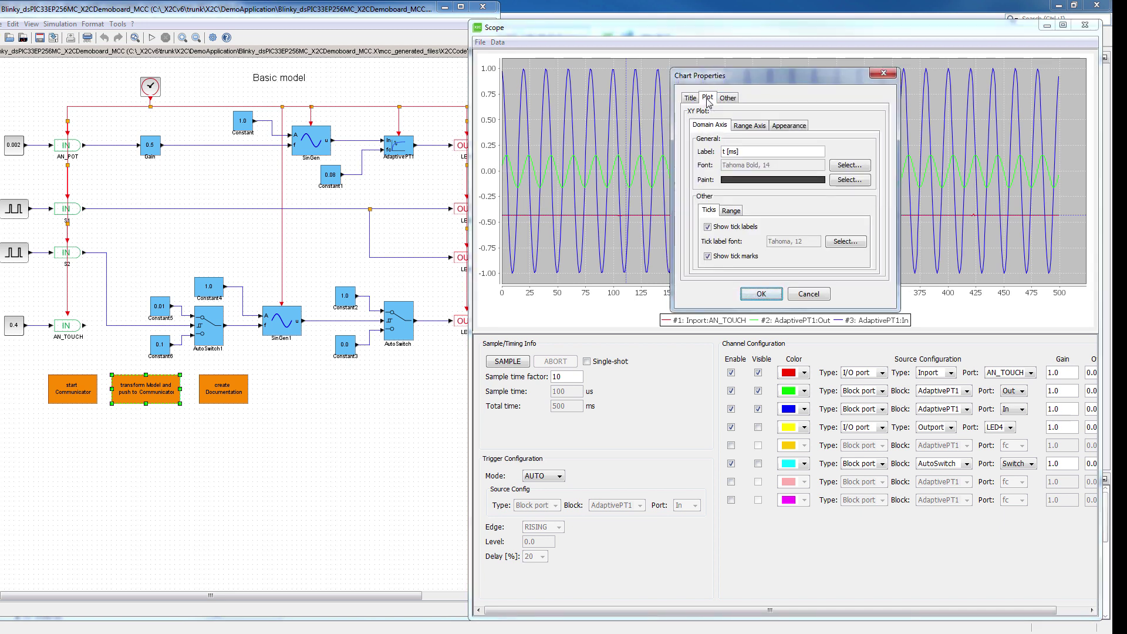
left_click(728, 99)
left_click(763, 295)
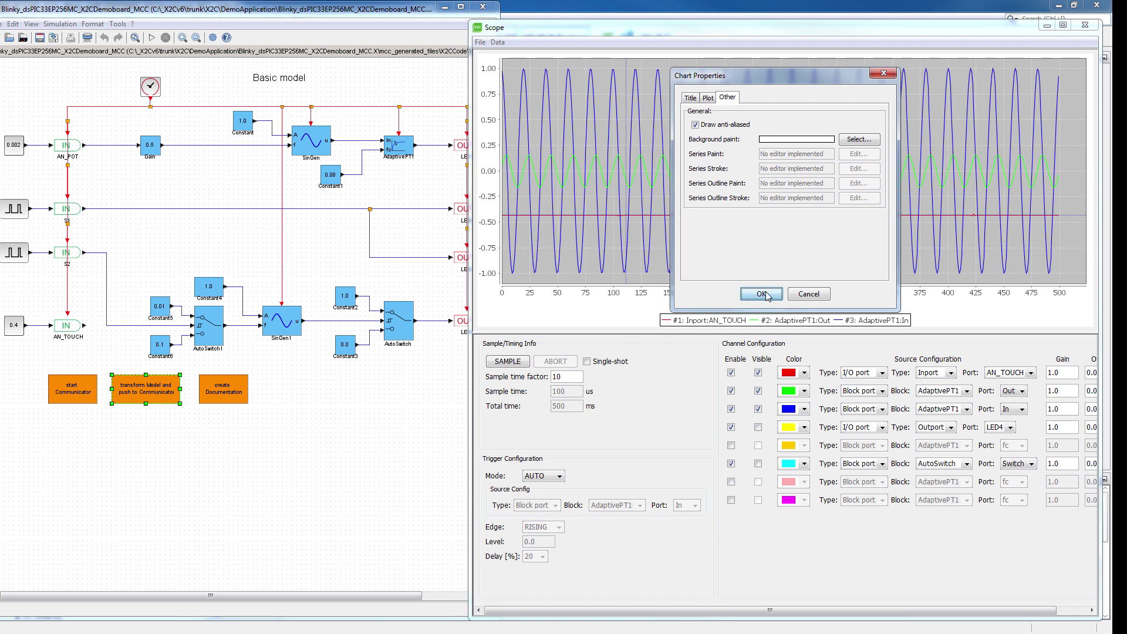
- Examine the plot's zoom and auto range options and the Matlab and Scilab export formats for the scope data
right_click(757, 174)
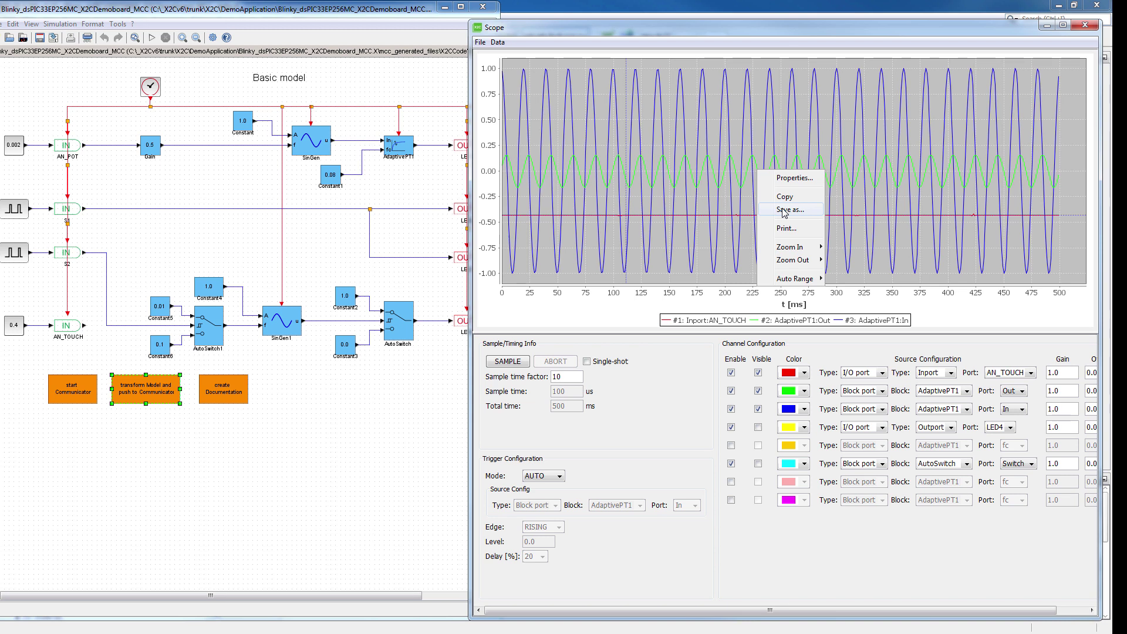
mouse_move(797, 252)
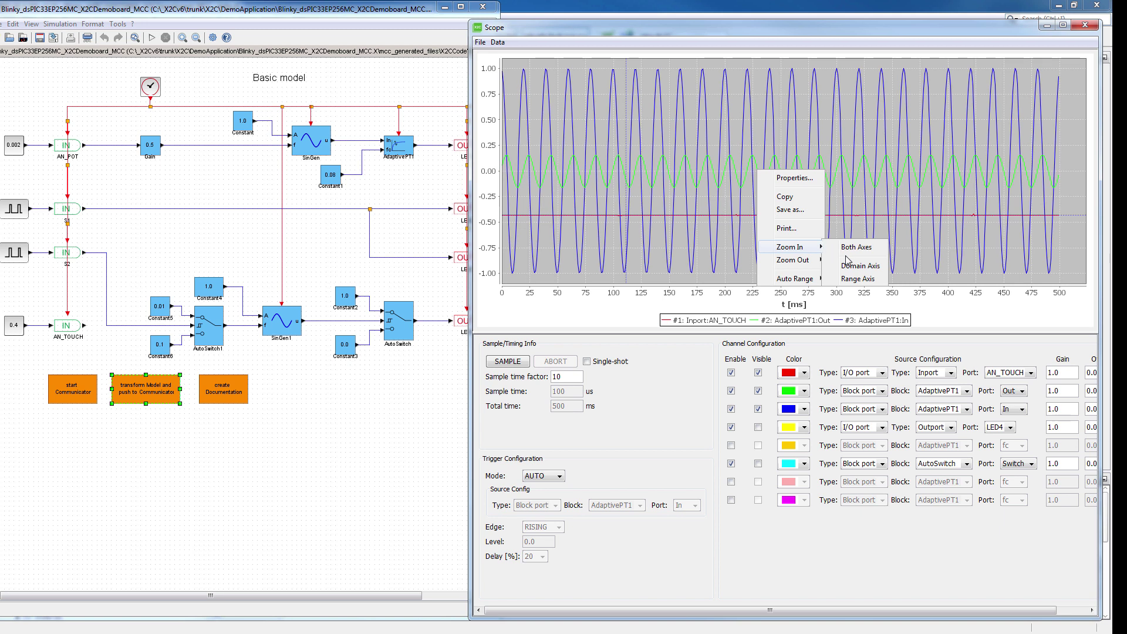
mouse_move(794, 286)
left_click(623, 24)
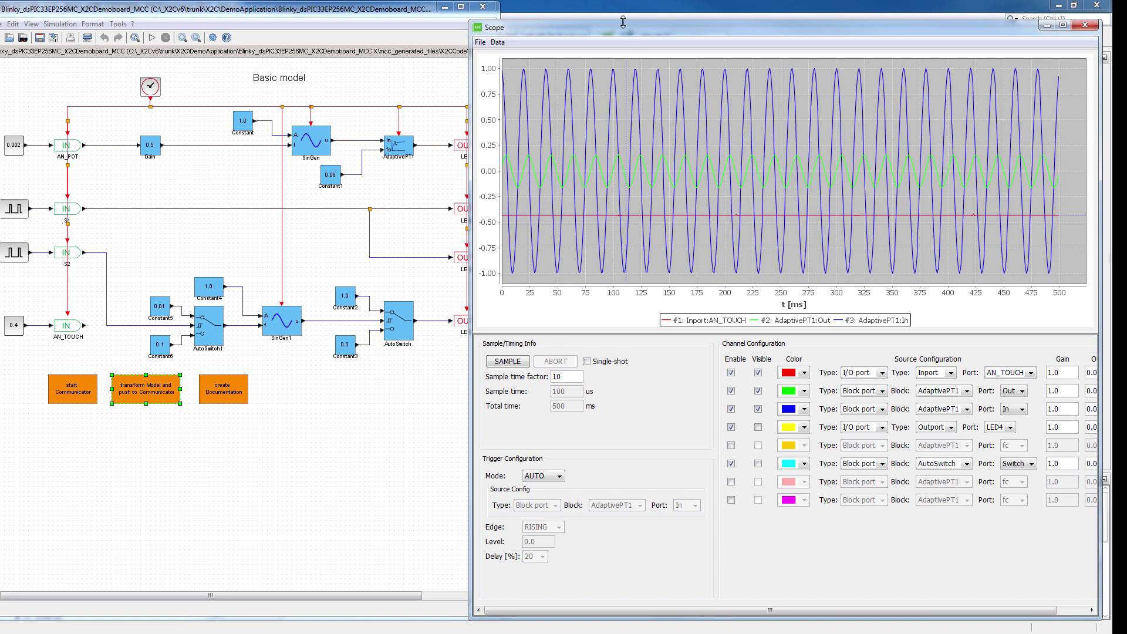
left_click(499, 43)
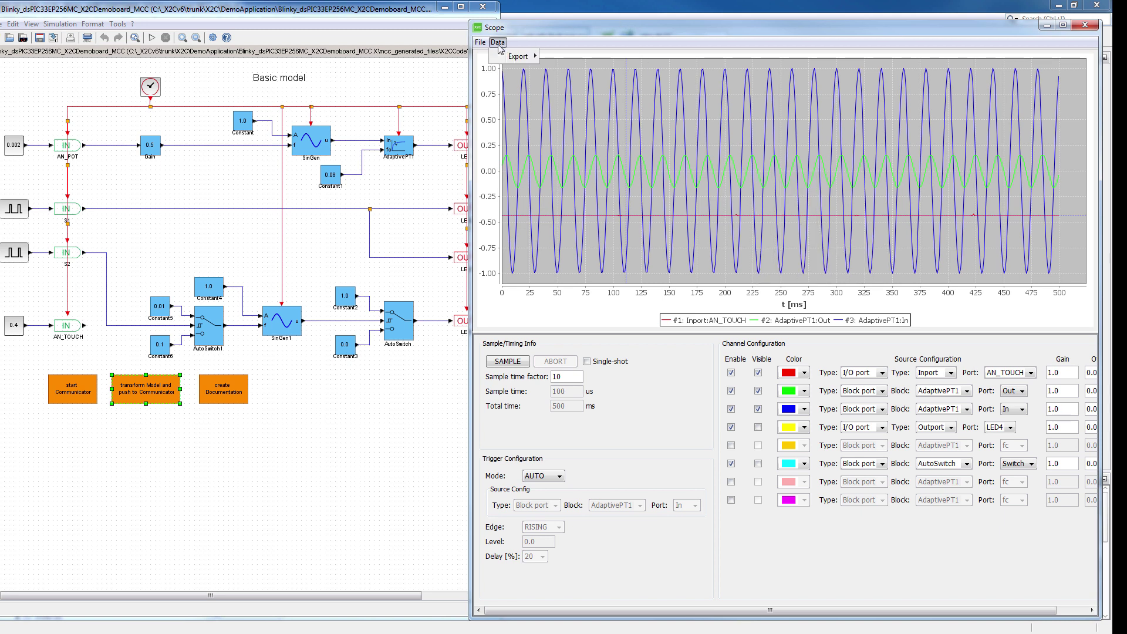
mouse_move(517, 58)
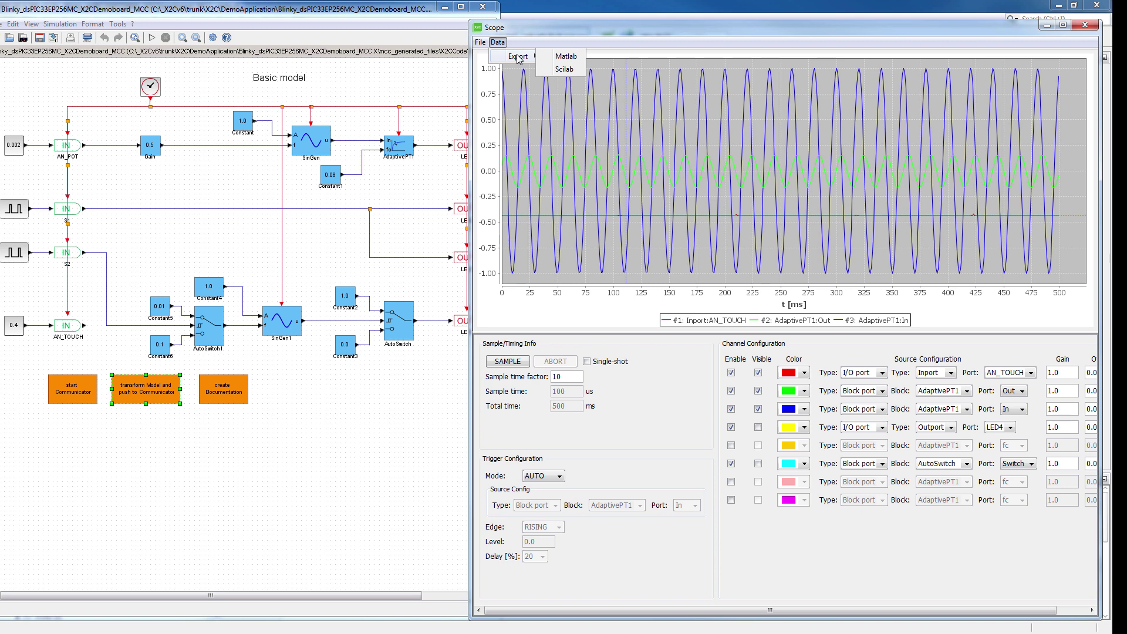
left_click(564, 69)
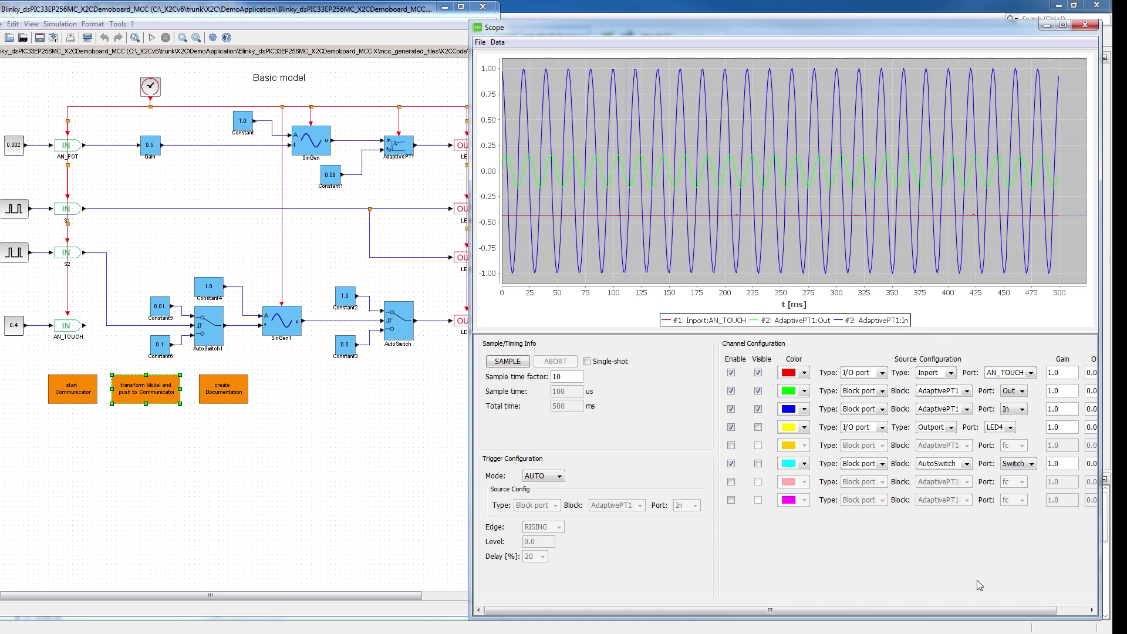
- Hide the AdaptivePT1 In and Out traces, leaving only the AN_TOUCH channel visible in the plot
left_click_drag(973, 612, 1027, 615)
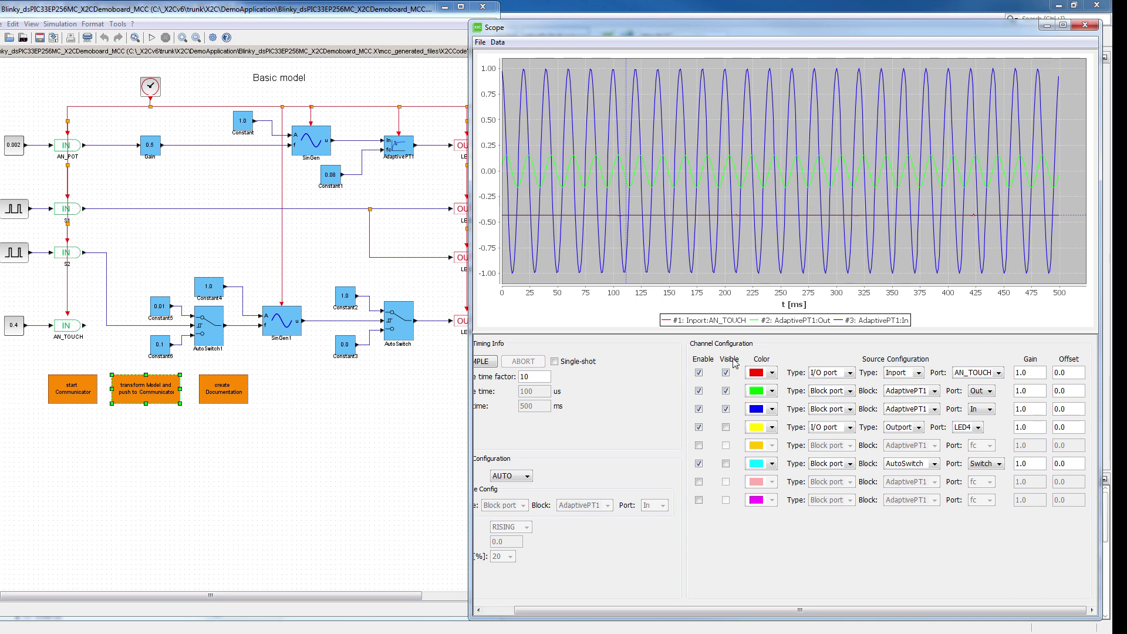
left_click(726, 409)
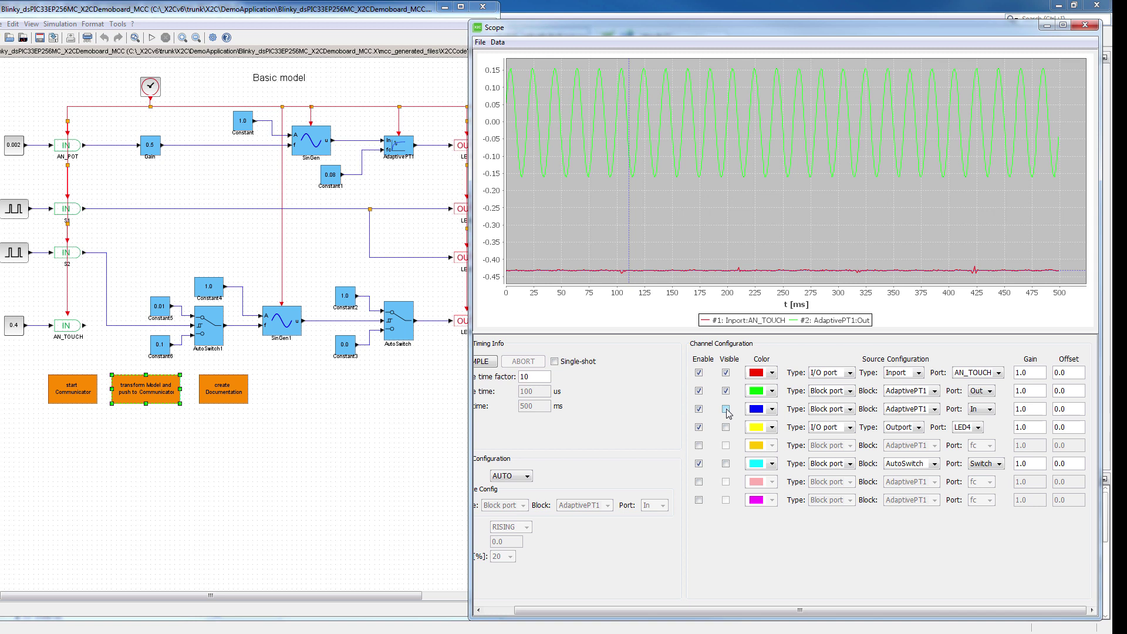
left_click(727, 374)
left_click(726, 373)
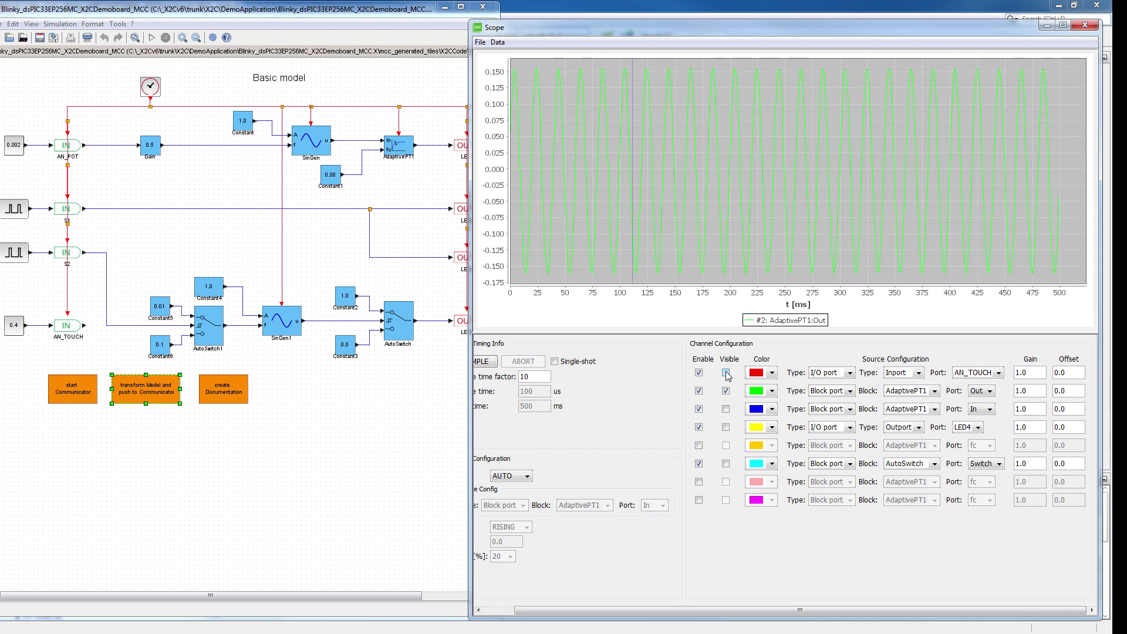
- Change the AN_TOUCH trace colour to blue and set it back to red
left_click(773, 373)
left_click(772, 408)
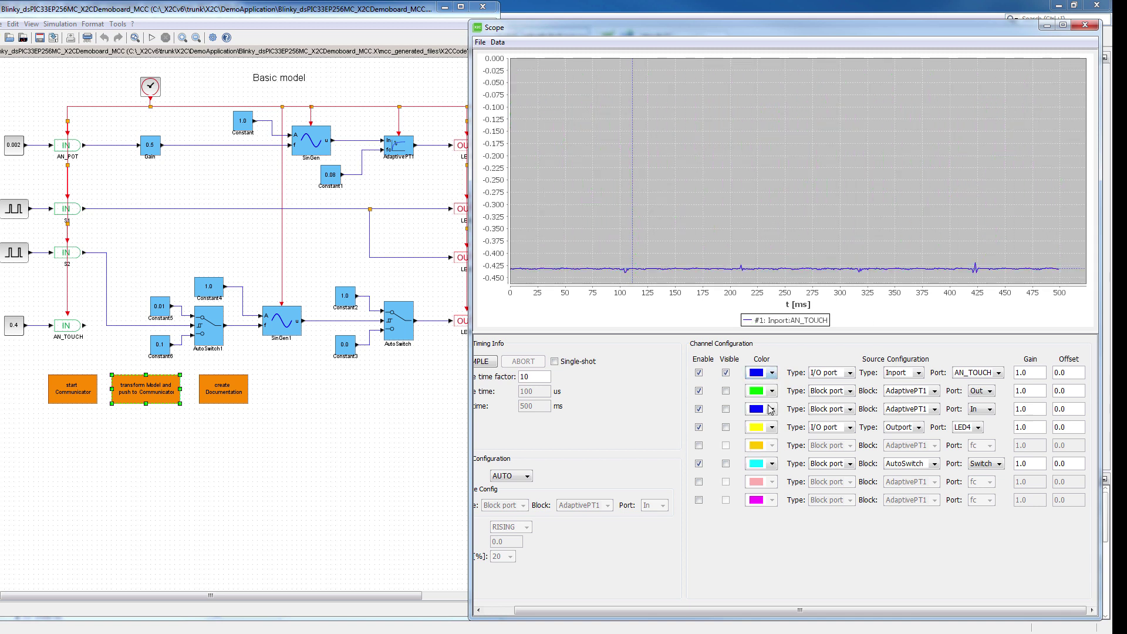
left_click(772, 375)
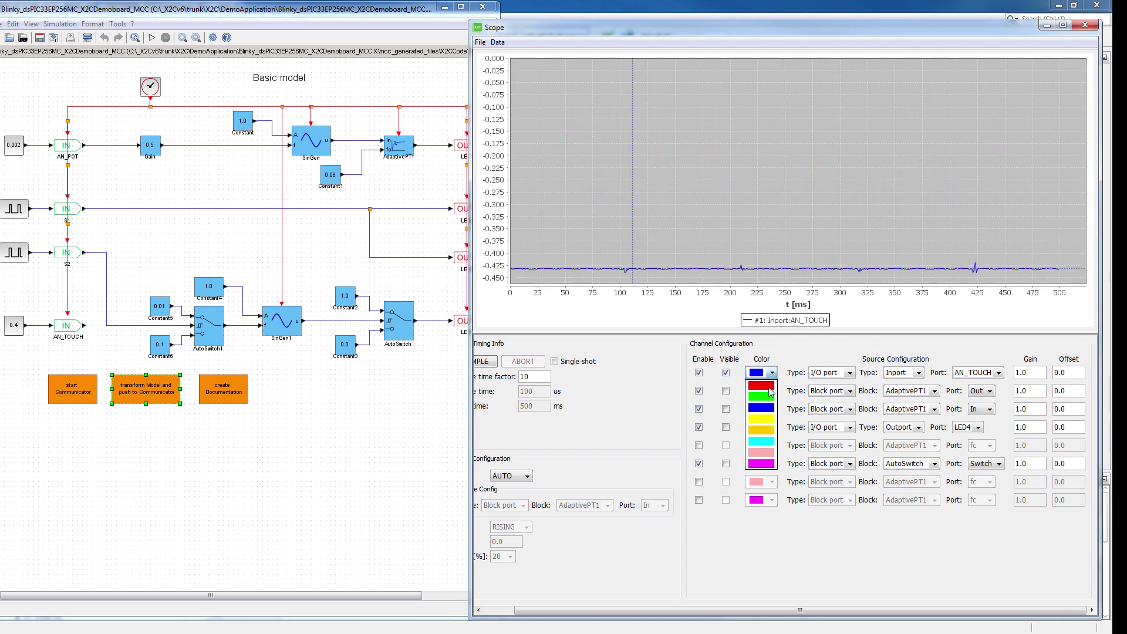
left_click(770, 386)
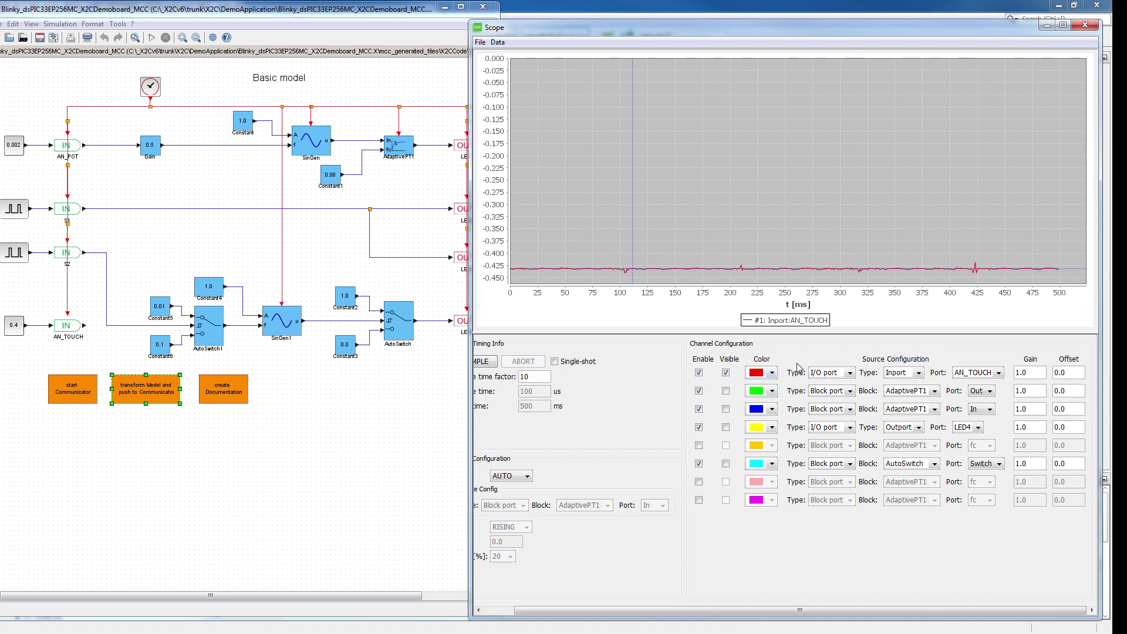
- Examine the source type, Inport/Outport and port options available for the AN_TOUCH channel in the channel configuration
left_click(850, 374)
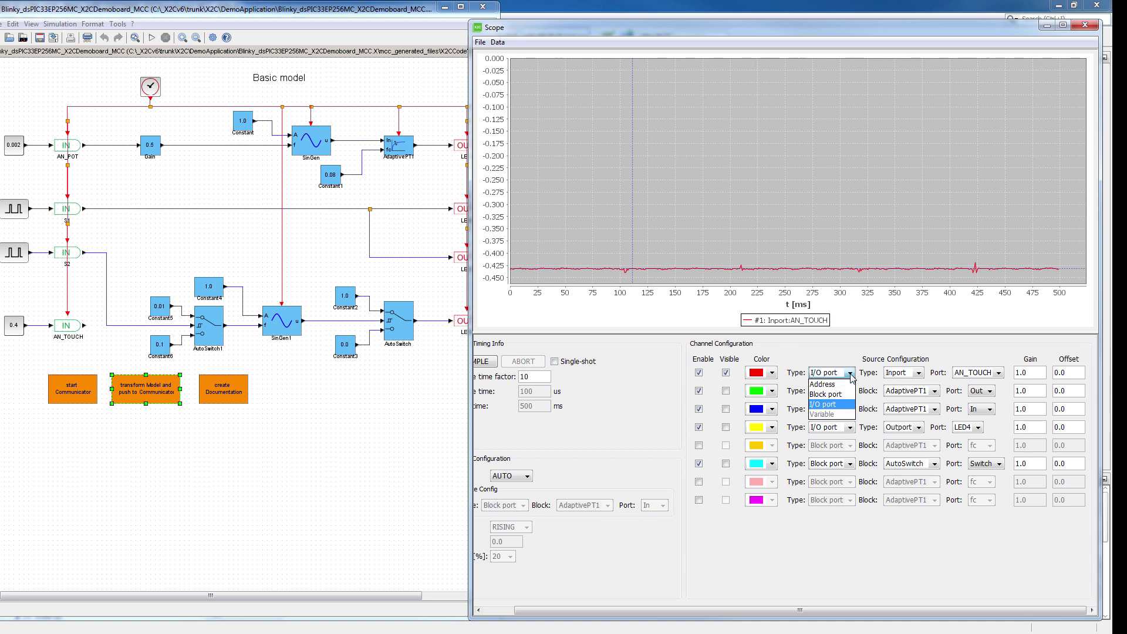
left_click(837, 408)
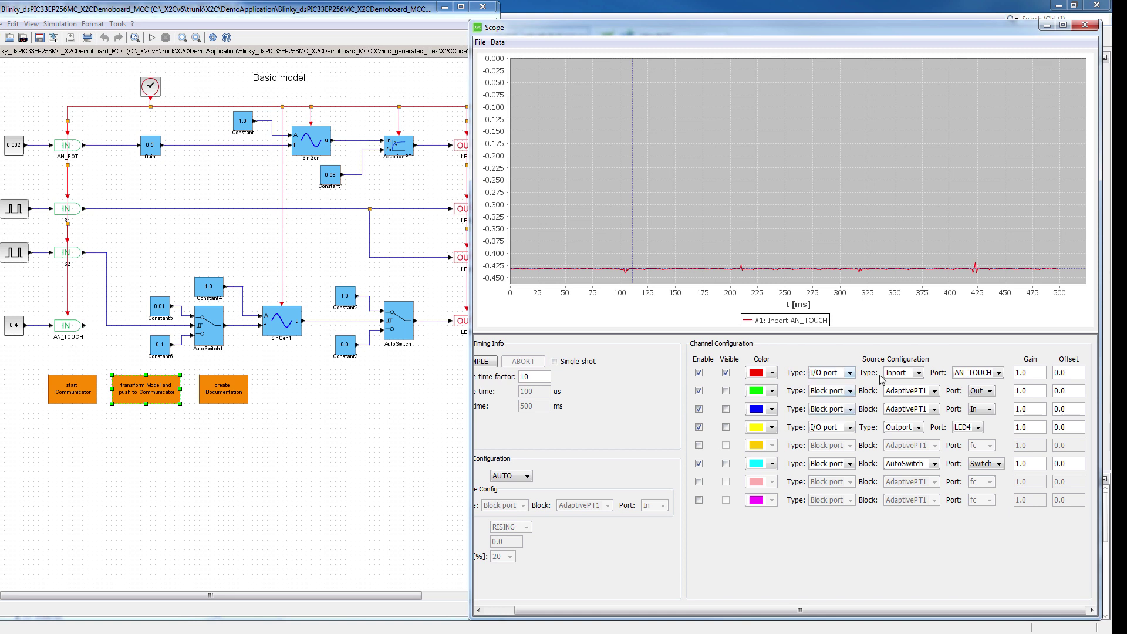
left_click(919, 376)
left_click(919, 376)
left_click(977, 374)
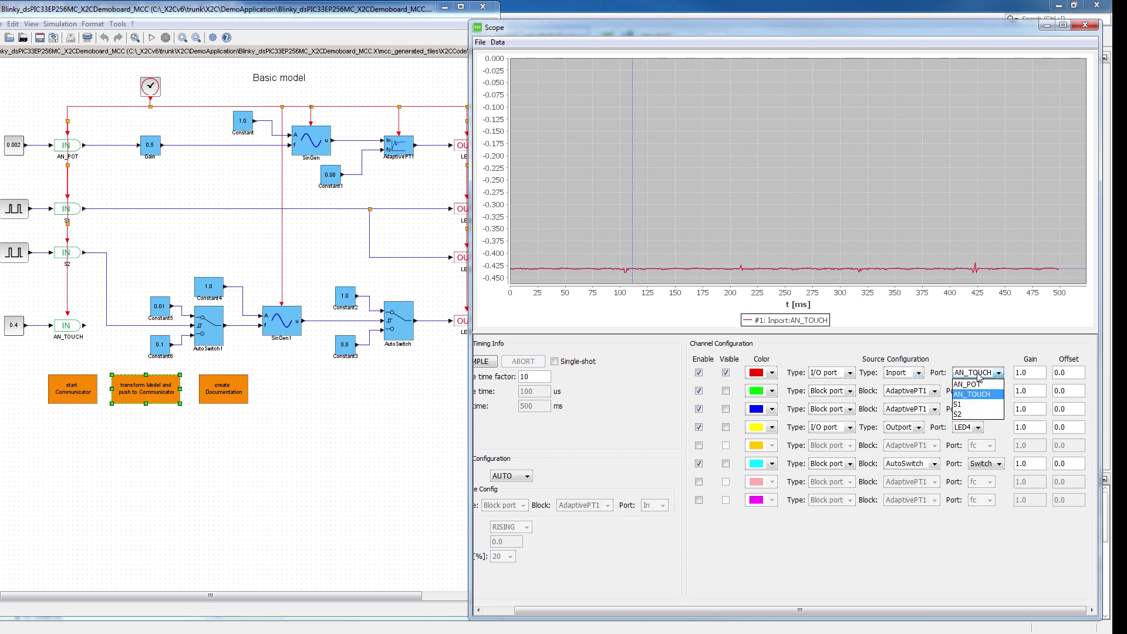
left_click(978, 373)
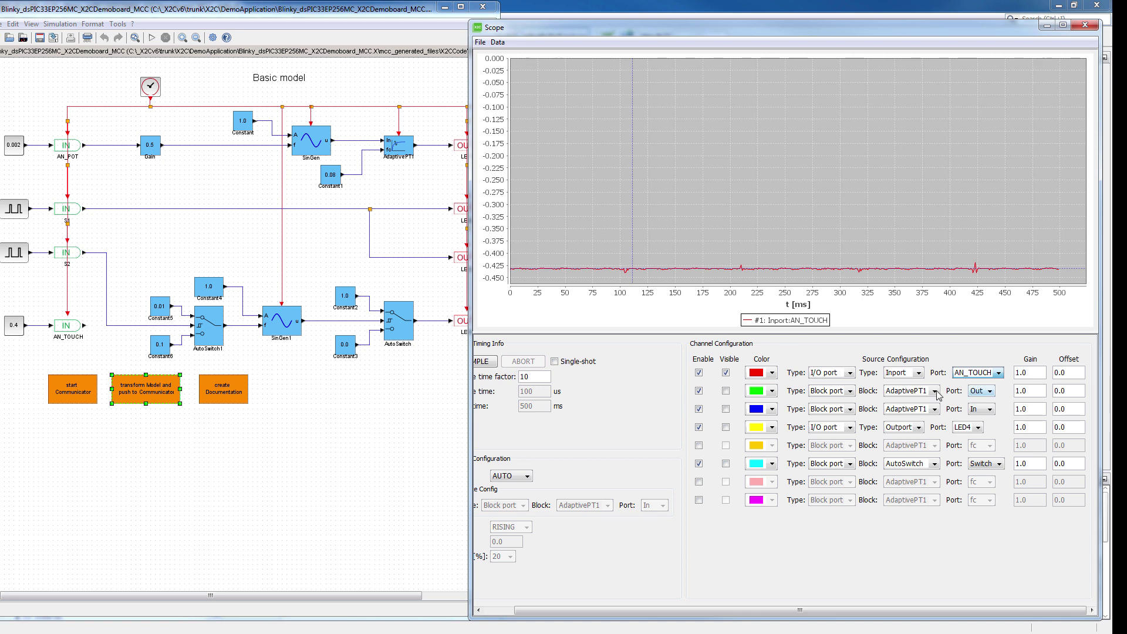
- Examine the source type, block and port options of the second channel, keeping the AdaptivePT1 block's Out port
left_click(850, 391)
left_click(851, 391)
left_click(935, 392)
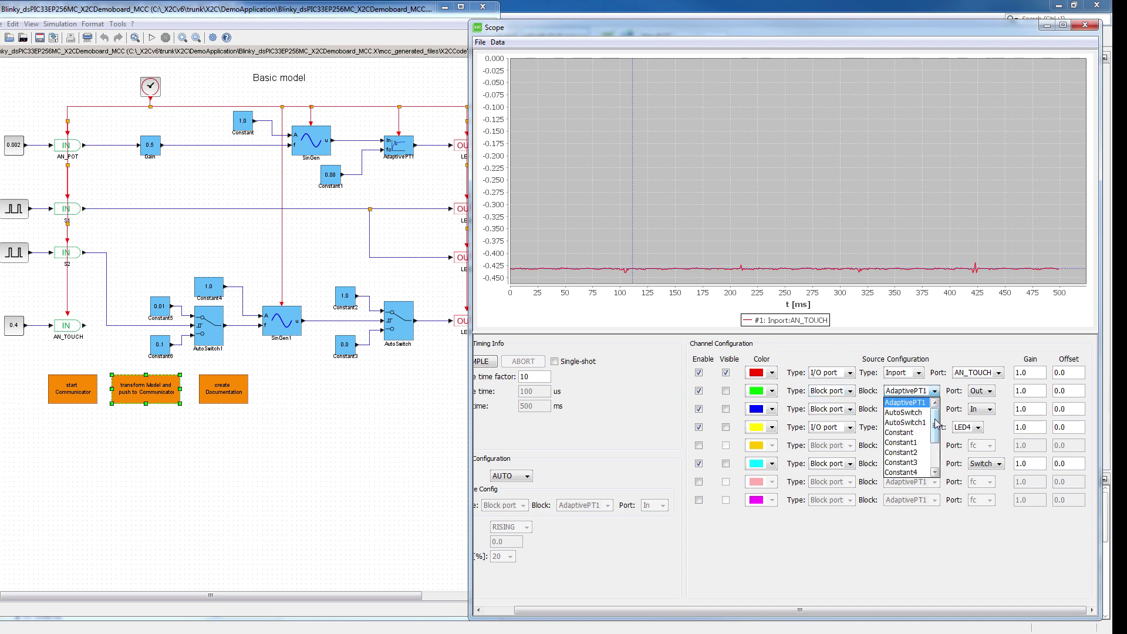
mouse_move(935, 421)
left_mouse_down()
mouse_move(943, 459)
mouse_move(940, 411)
left_mouse_up()
left_click(915, 403)
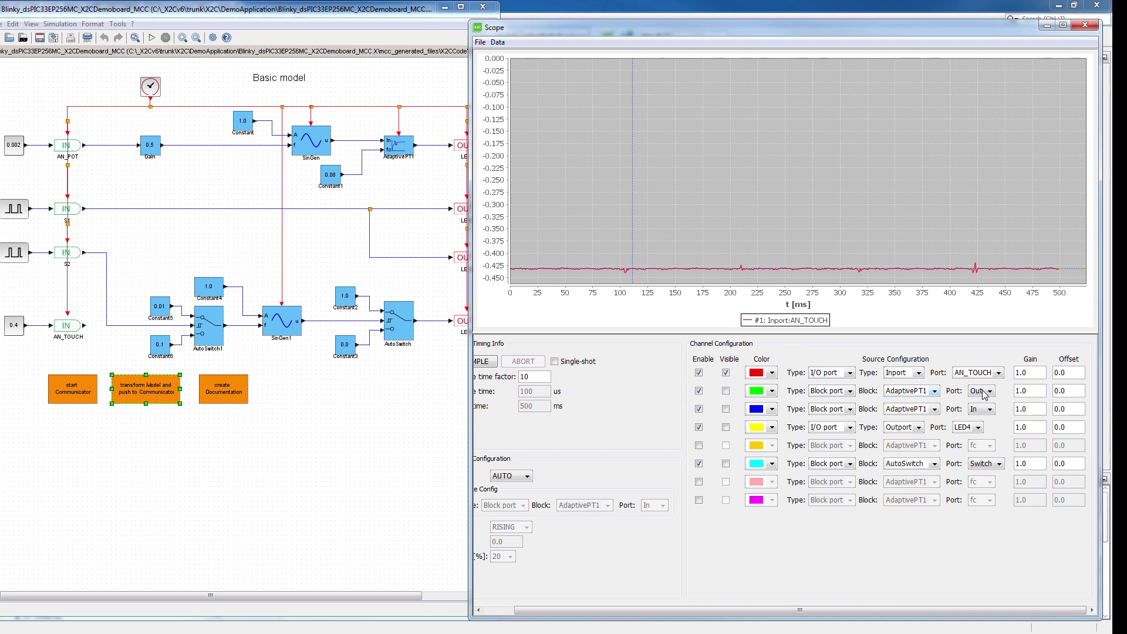
left_click(982, 393)
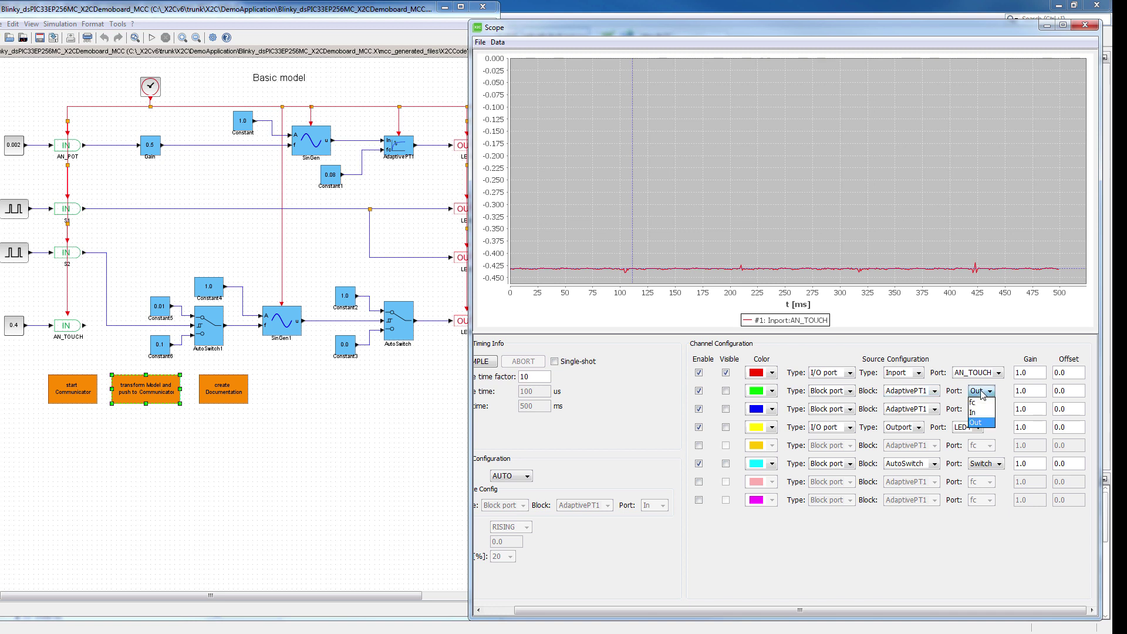
left_click(991, 422)
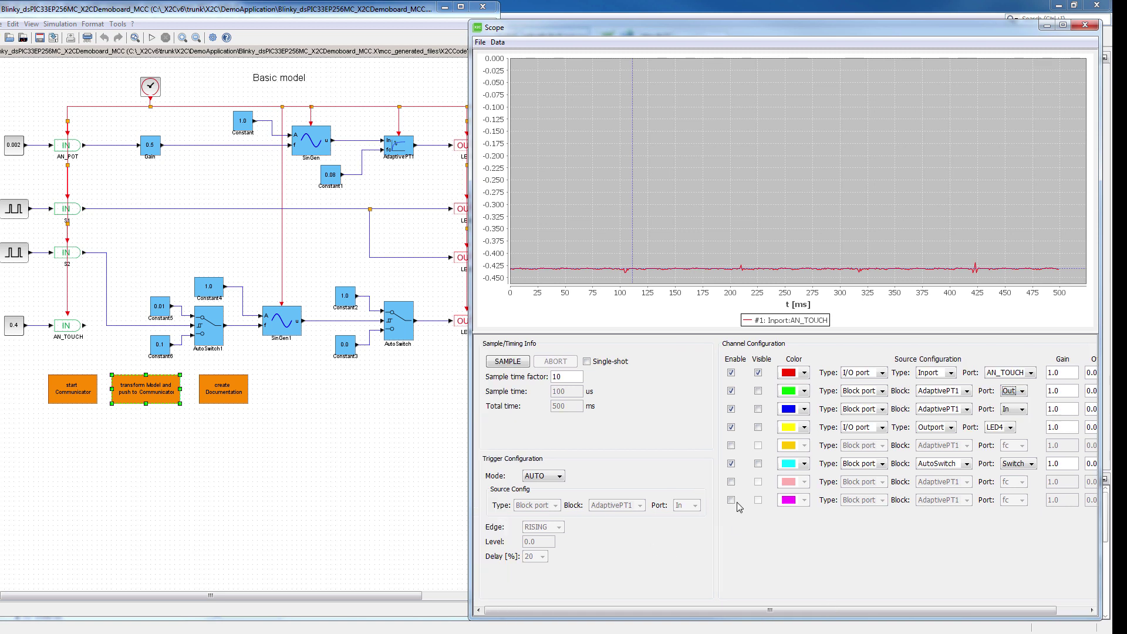
- Hide the AN_TOUCH trace and show the AdaptivePT1 Out and In traces in the plot
left_click(758, 373)
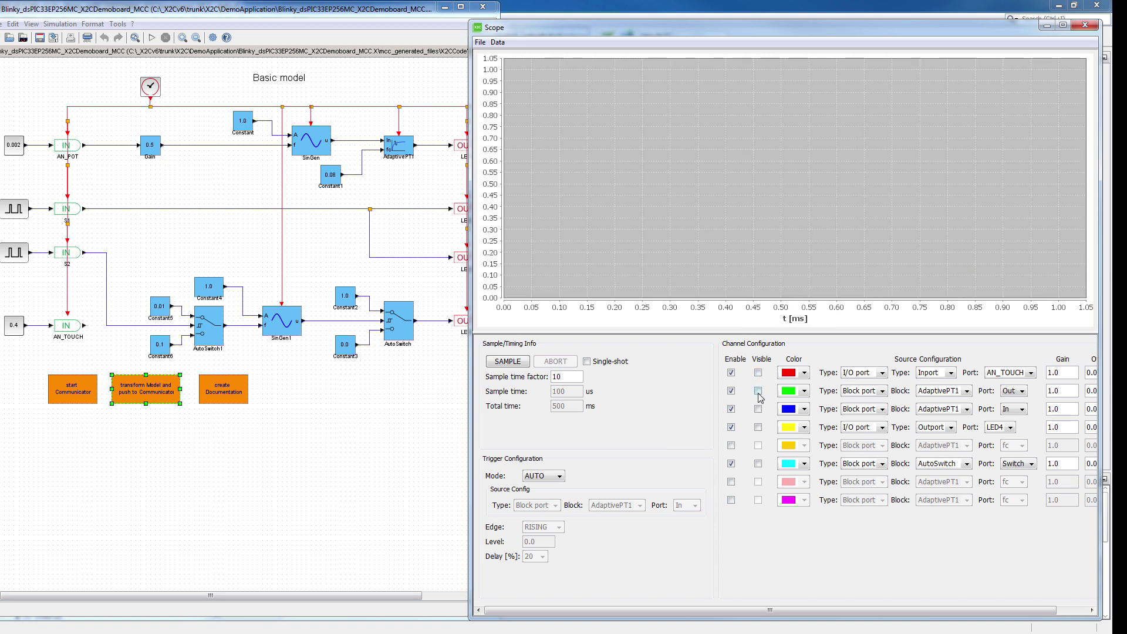
left_click(758, 391)
left_click(758, 409)
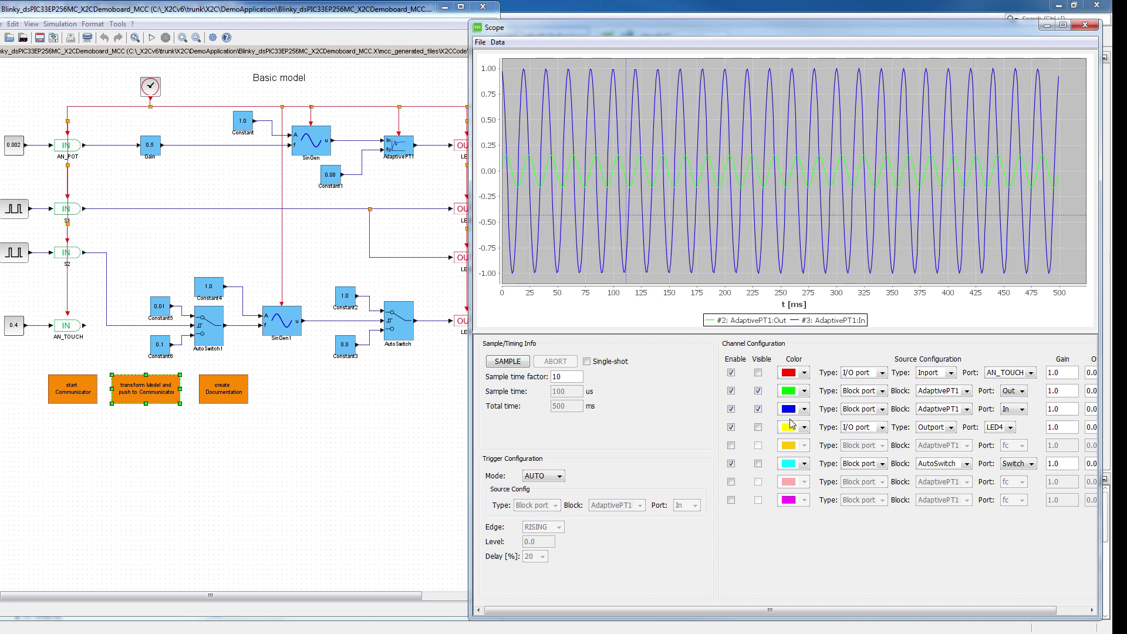
- Start sampling with a sample time factor of 2 and change the AdaptivePT1 Out trace colour to red
double_click(555, 376)
type("2")
left_click(503, 362)
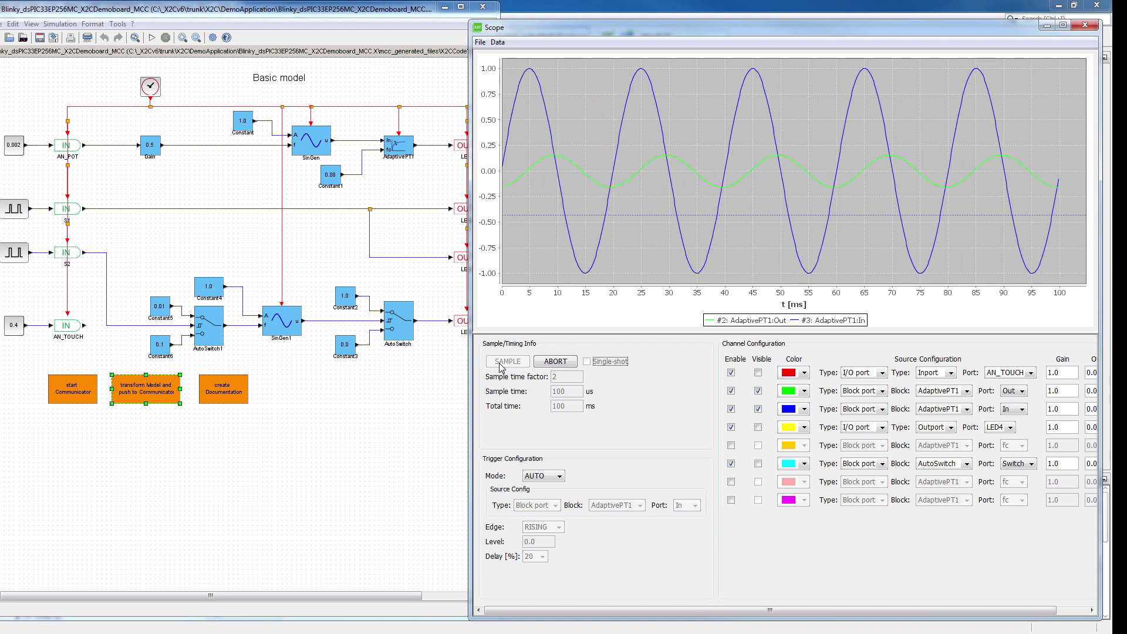
left_click(804, 392)
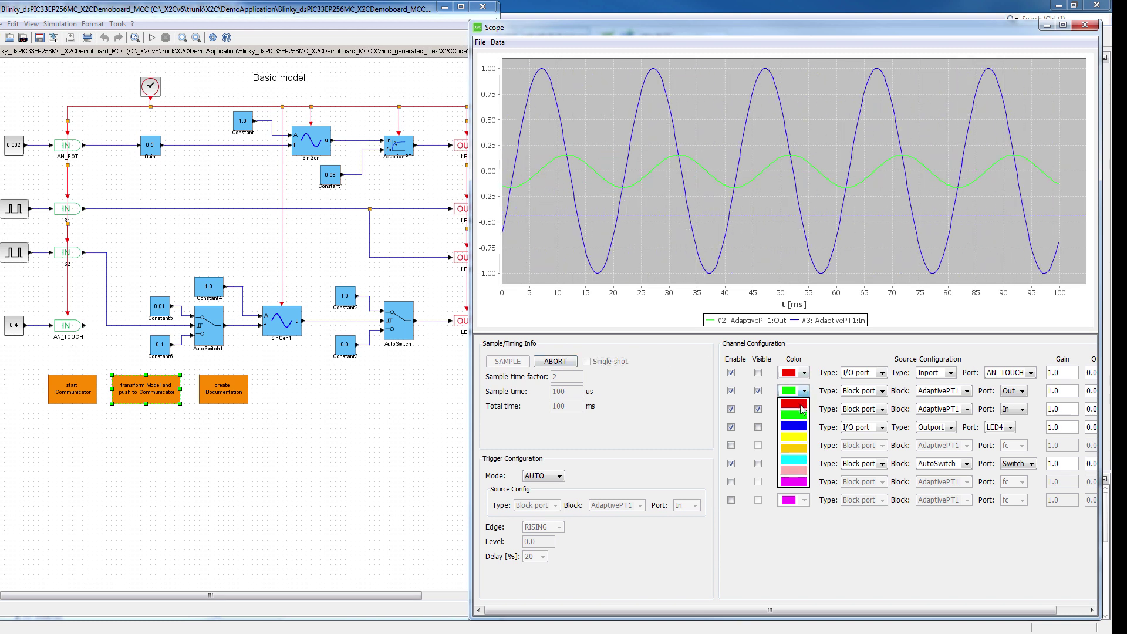
left_click(801, 405)
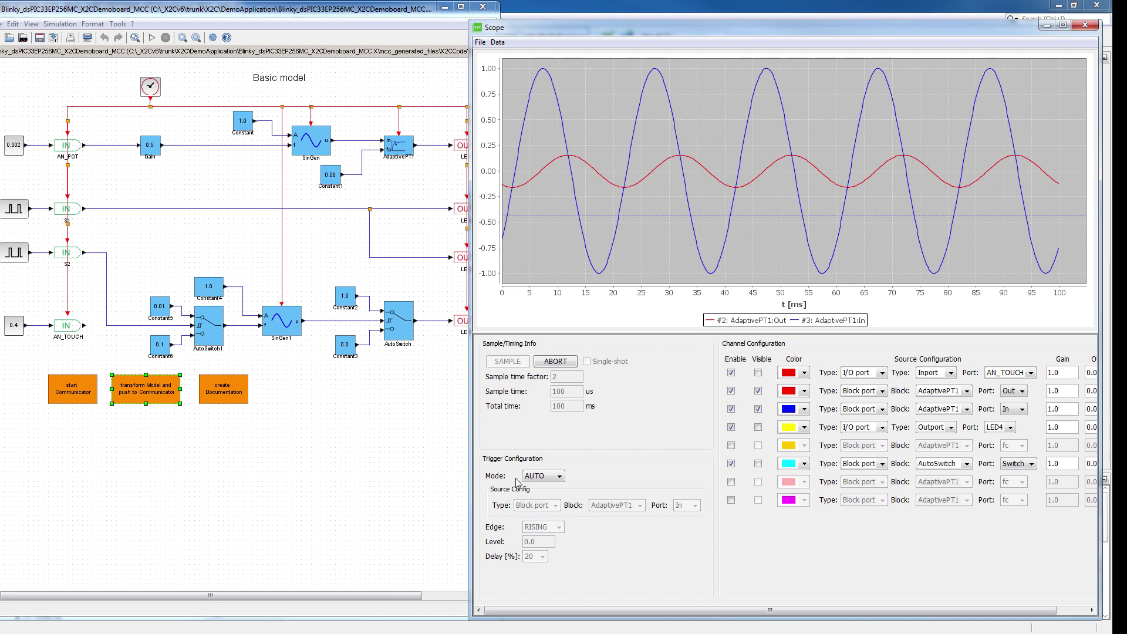
- Abort sampling, set the trigger to NORMAL mode with the AdaptivePT1 block's In port as source, and restart sampling
left_click(556, 361)
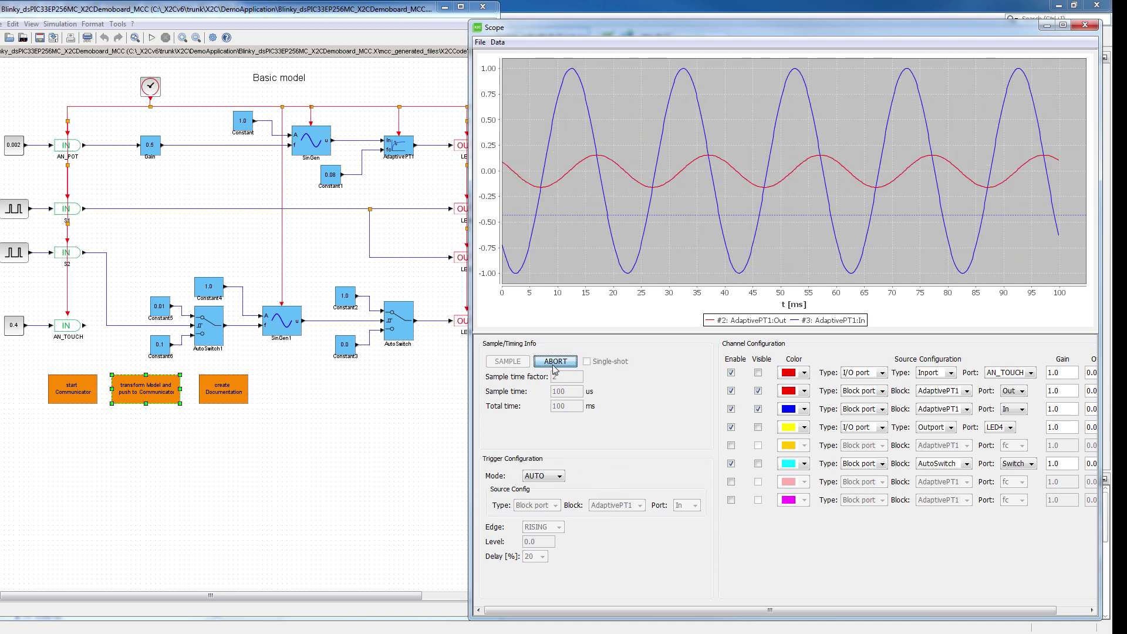
left_click(540, 477)
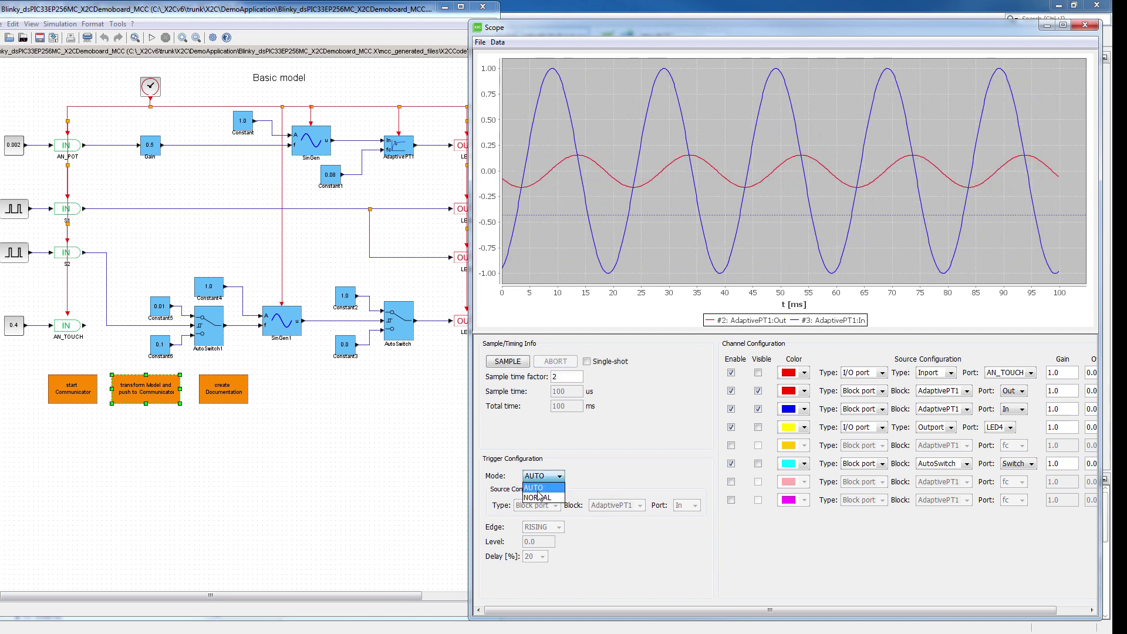
left_click(545, 499)
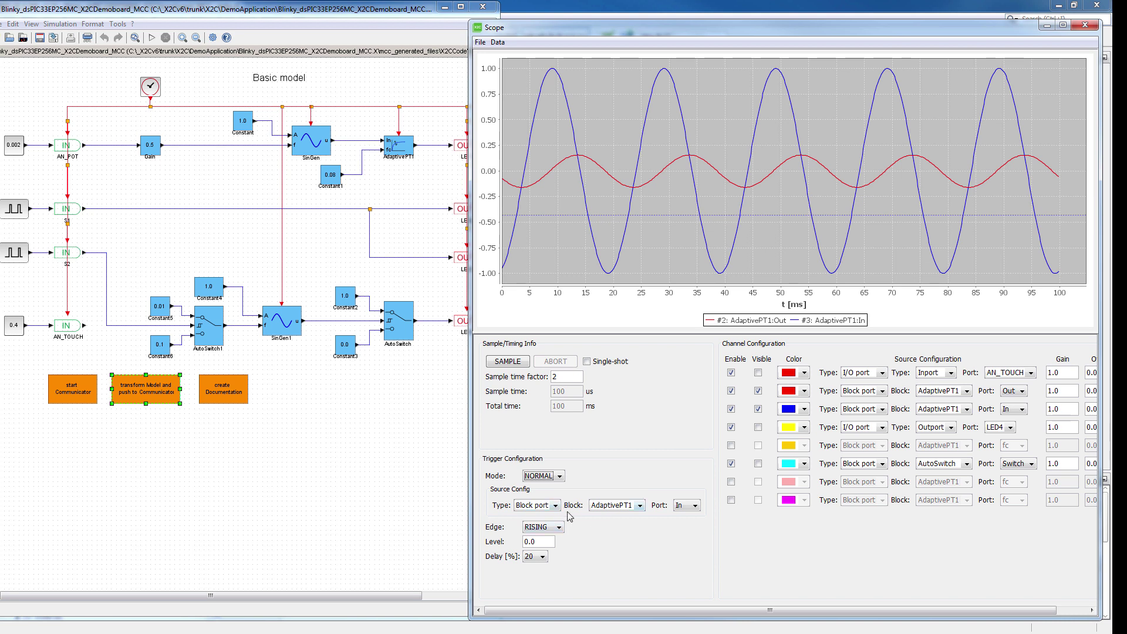
left_click(555, 506)
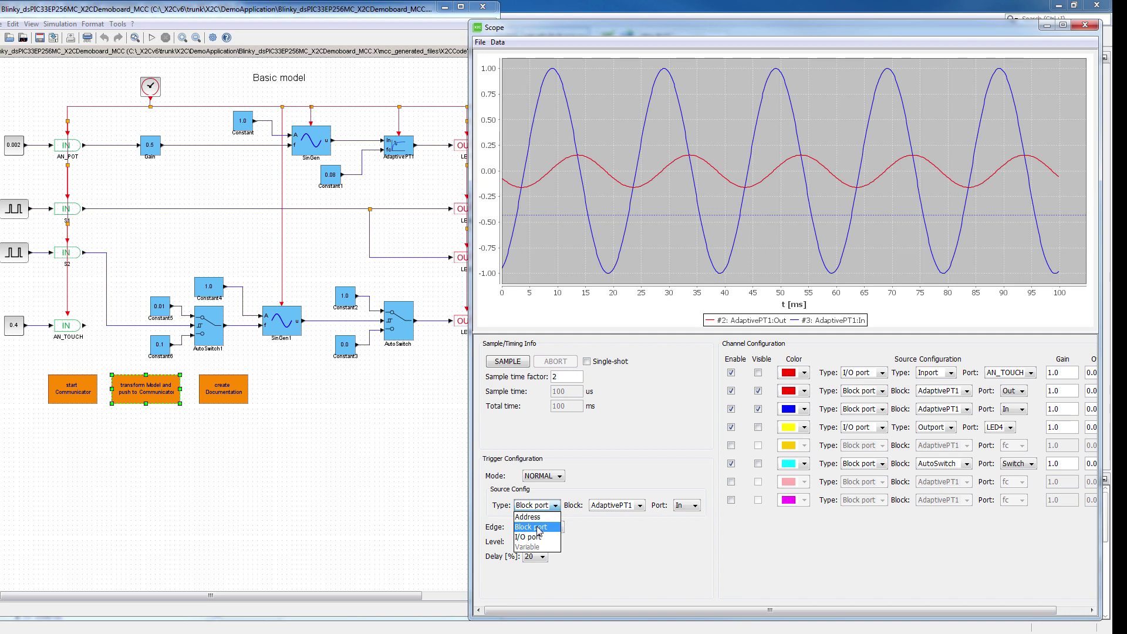
left_click(539, 528)
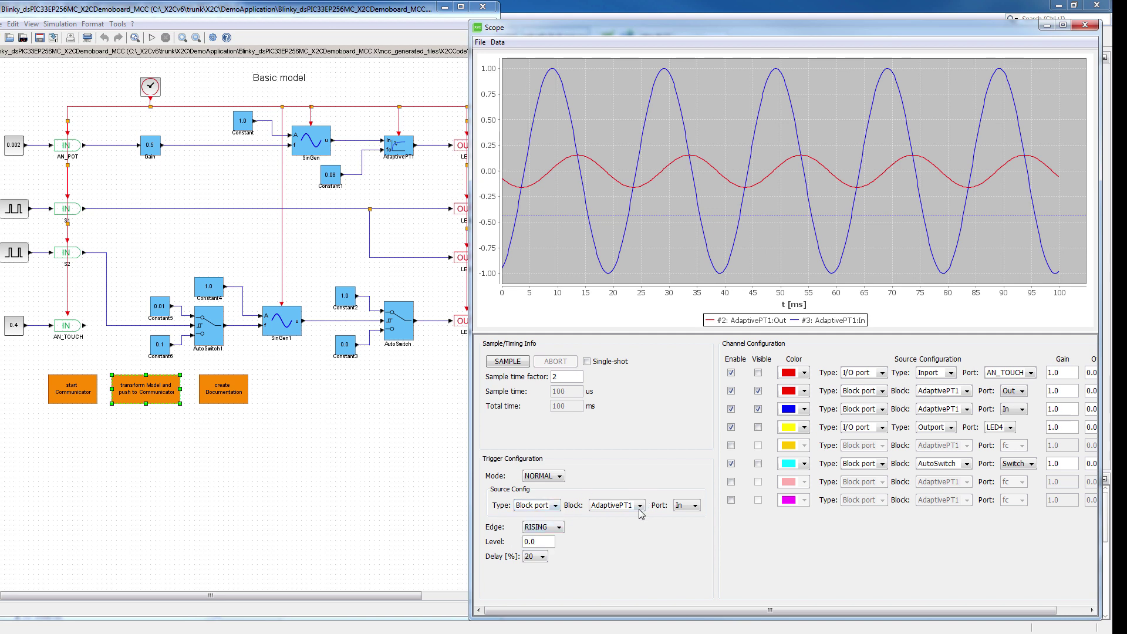
left_click(639, 506)
left_click(605, 518)
left_click(695, 506)
left_click(691, 527)
left_click(511, 361)
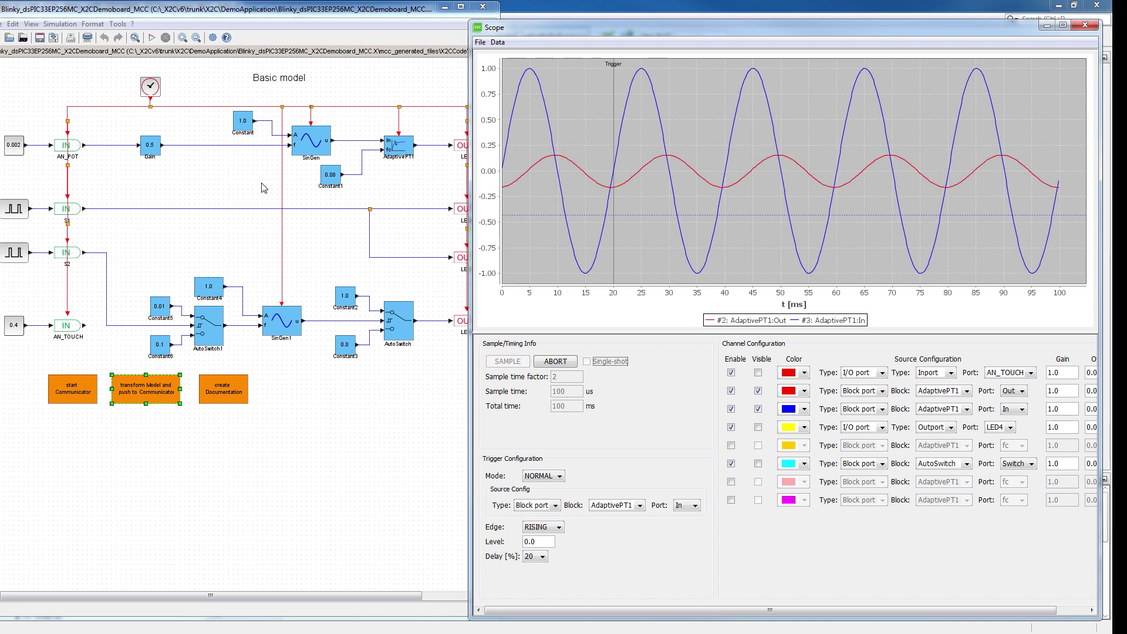
- Set the constant factor K of the Constant1 block feeding AdaptivePT1 to 0.80 in its parameter editor
left_click(330, 178)
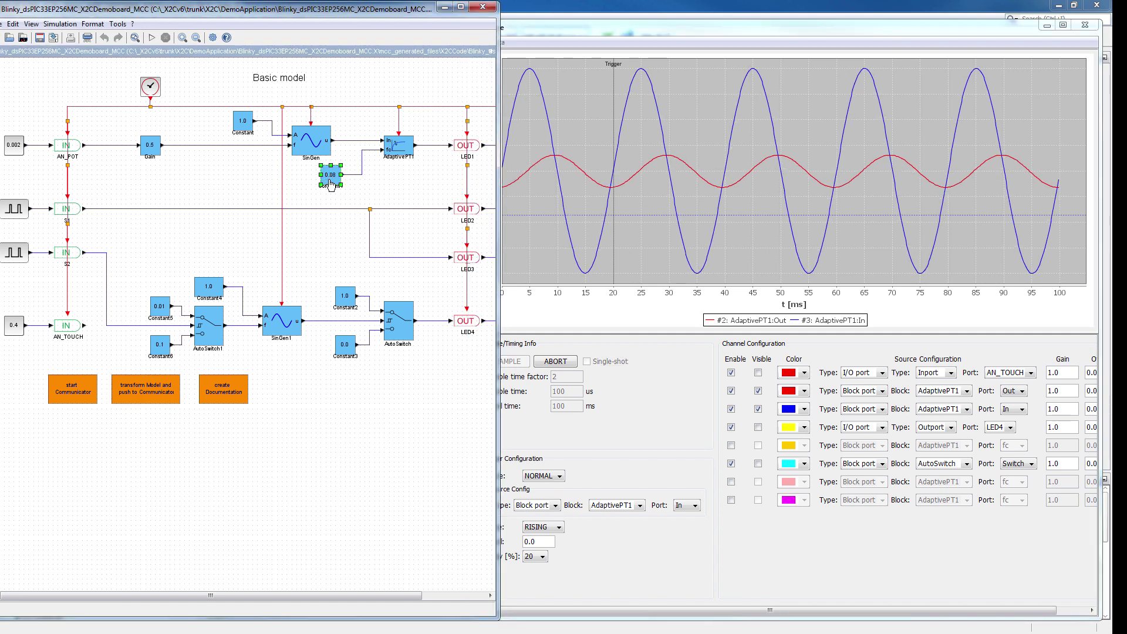
double_click(330, 177)
left_click_drag(36, 154, 337, 204)
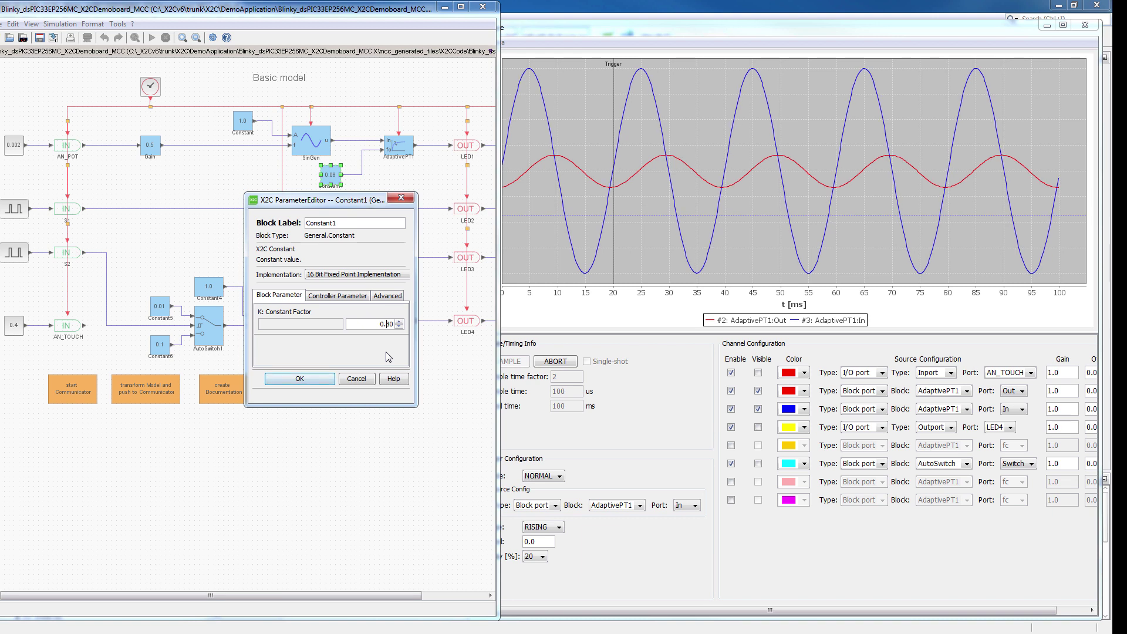
type("0")
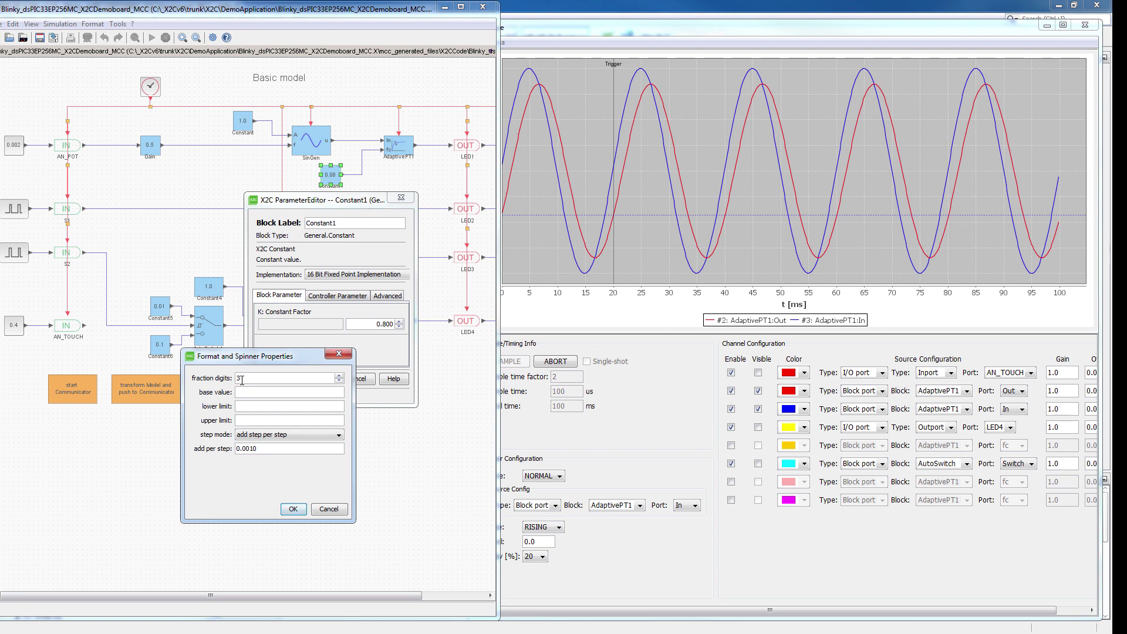
- Configure the constant factor's spinner with 2 fraction digits, base value 0.3, lower limit 0, upper limit 0.9 and 0.05 added per step
left_click(340, 382)
left_click(244, 407)
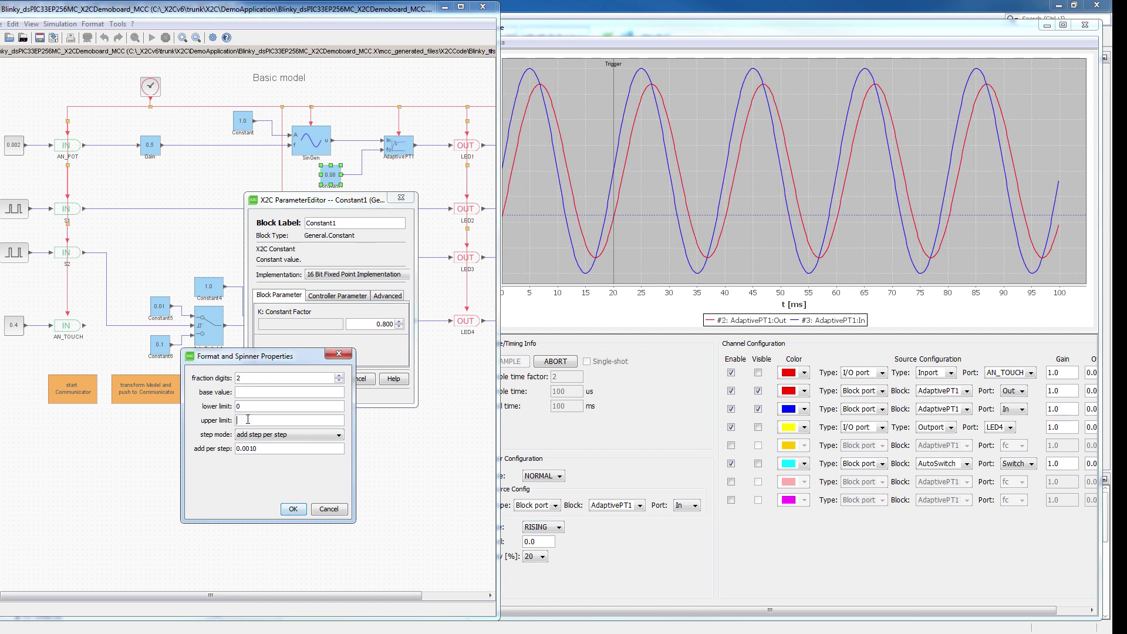
left_click(247, 419)
type("0.9")
left_click(294, 435)
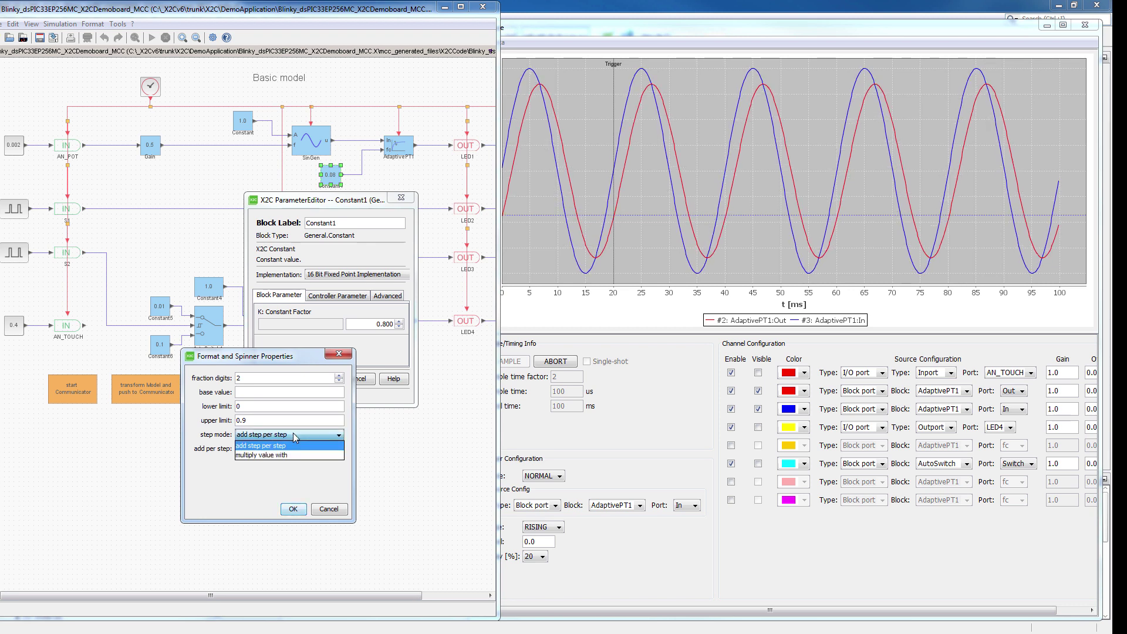
left_click(294, 432)
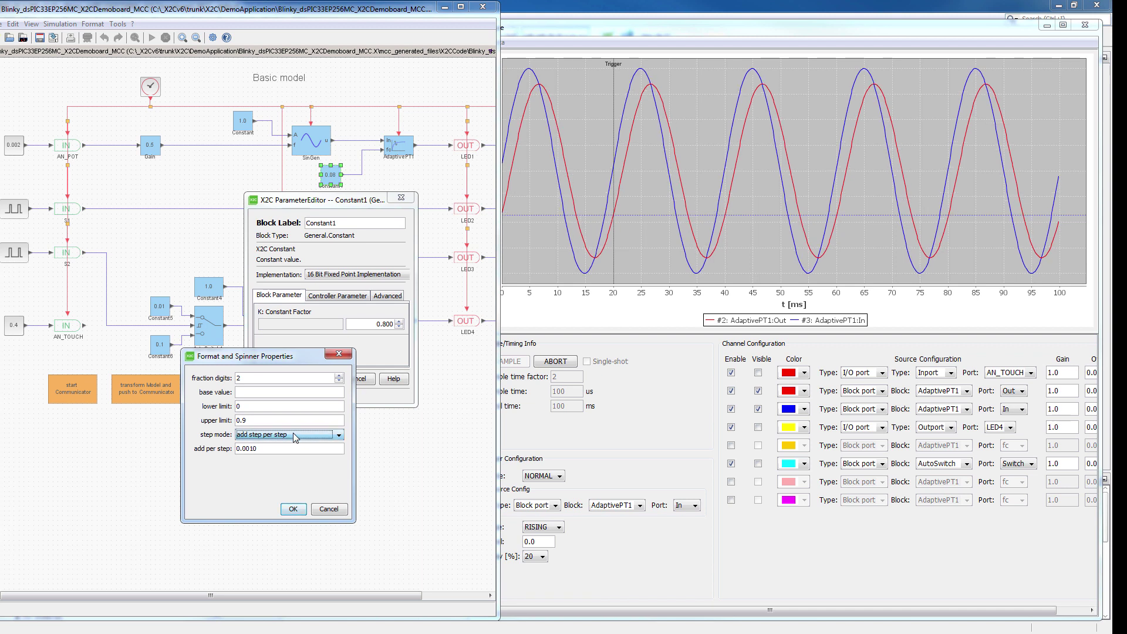
left_click(246, 448)
key("Delete")
key("Delete")
key("Delete")
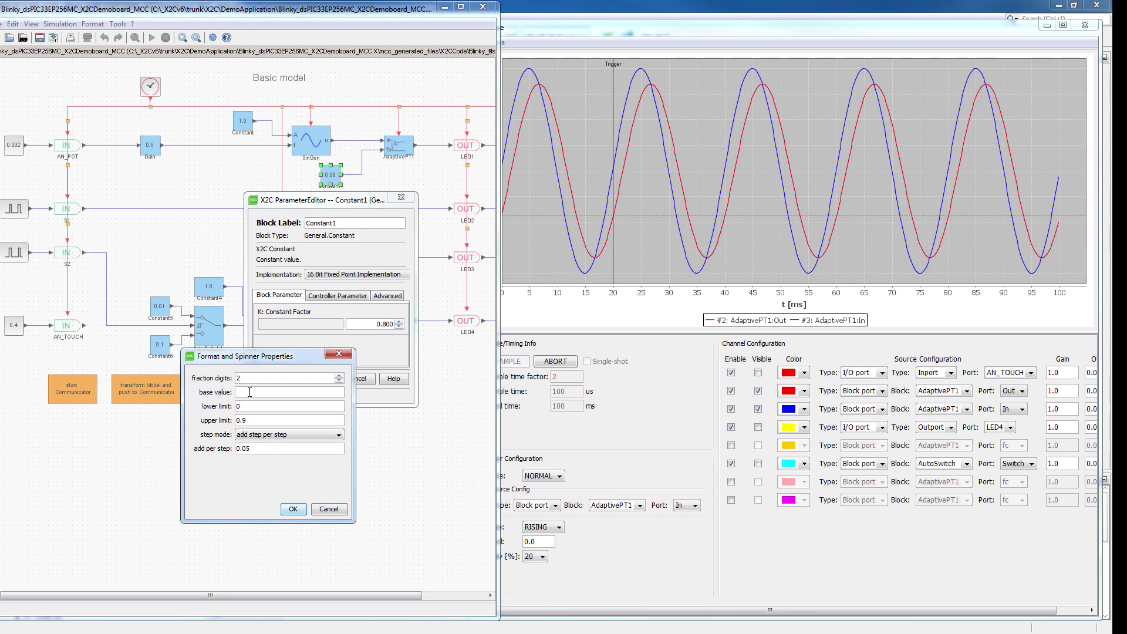
type("0.3")
left_click(293, 509)
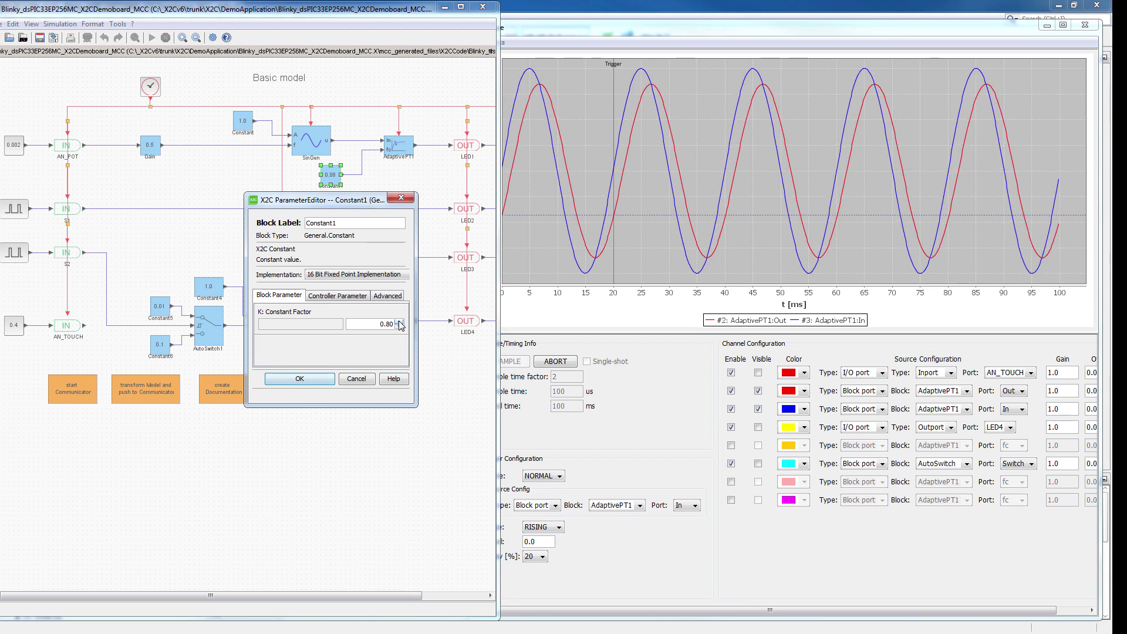
- Step Constant1's constant factor up to 0.90, down to 0.05 and back up to 0.90 while the scope is sampling
left_click(398, 322)
left_click(399, 322)
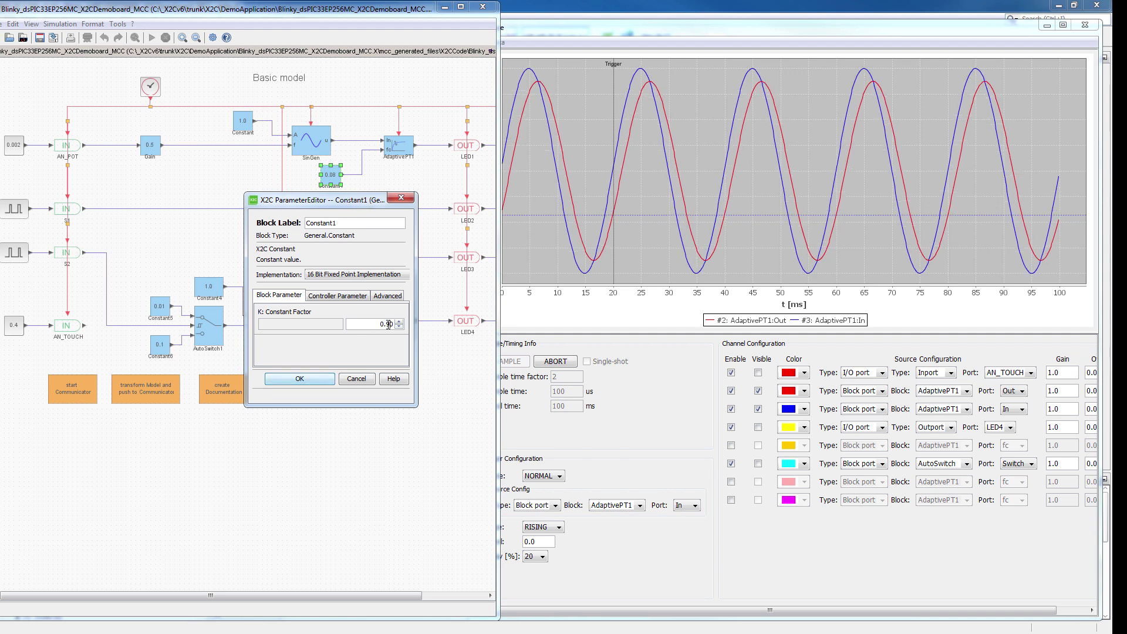
double_click(387, 325)
type("0.75")
key("Down")
key("Down")
key("Down")
key("Down")
key("Down")
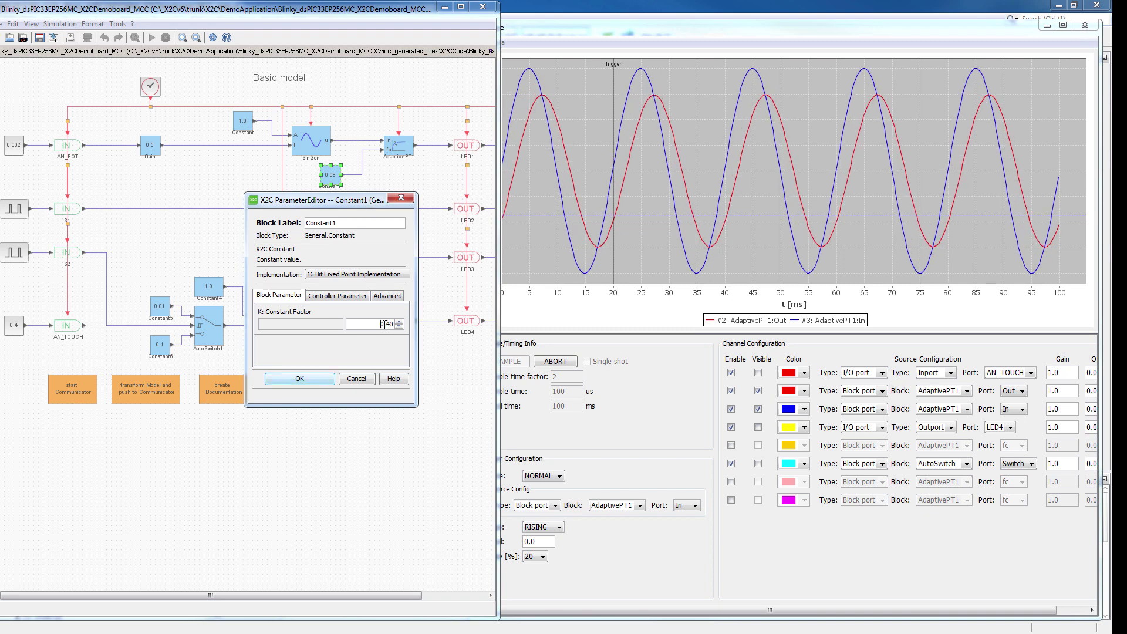
key("Down")
key("Down")
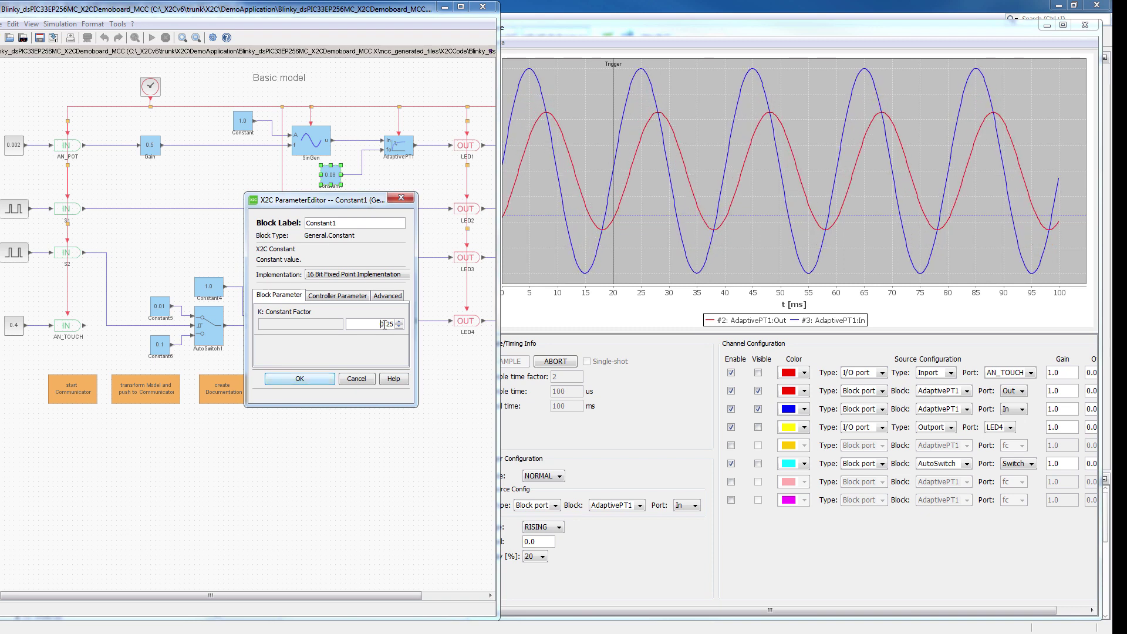
key("Down")
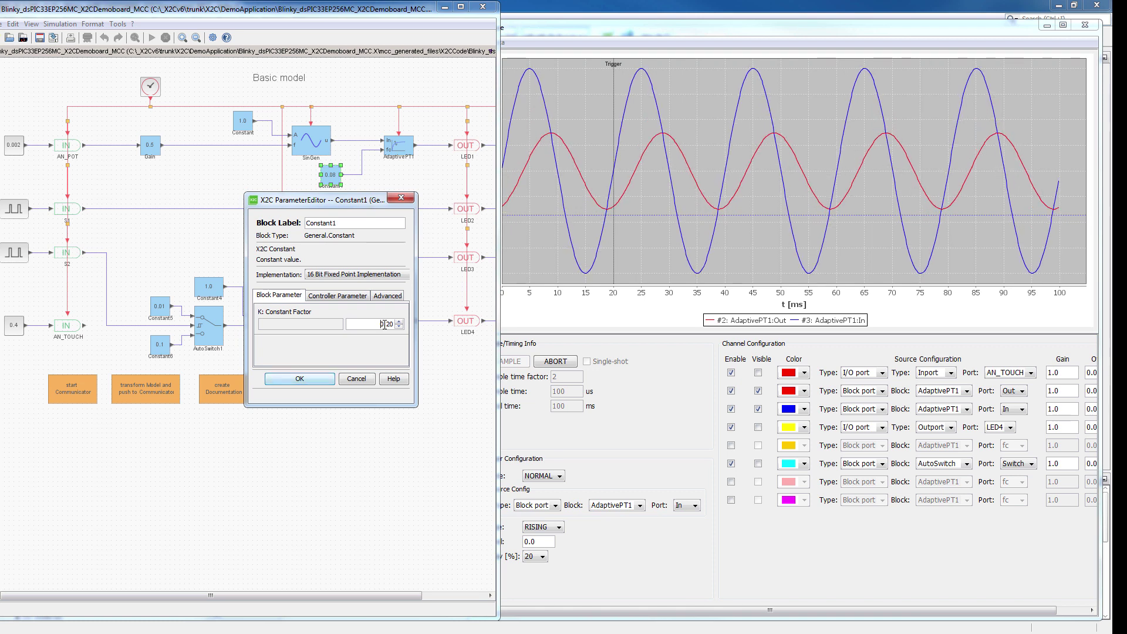
key("Up")
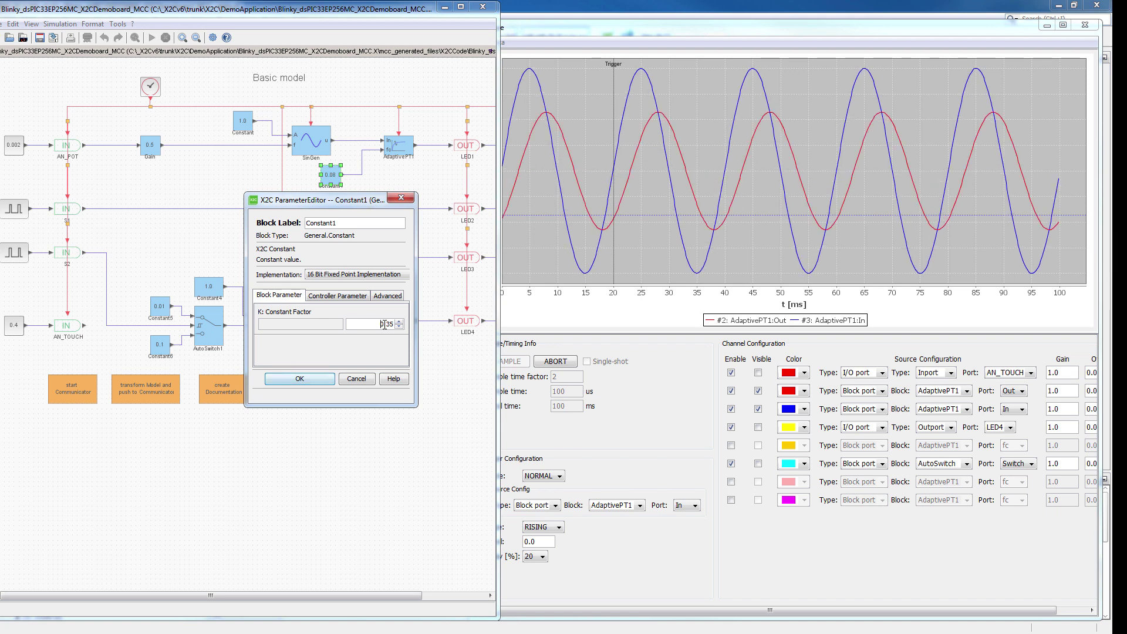
key("Down")
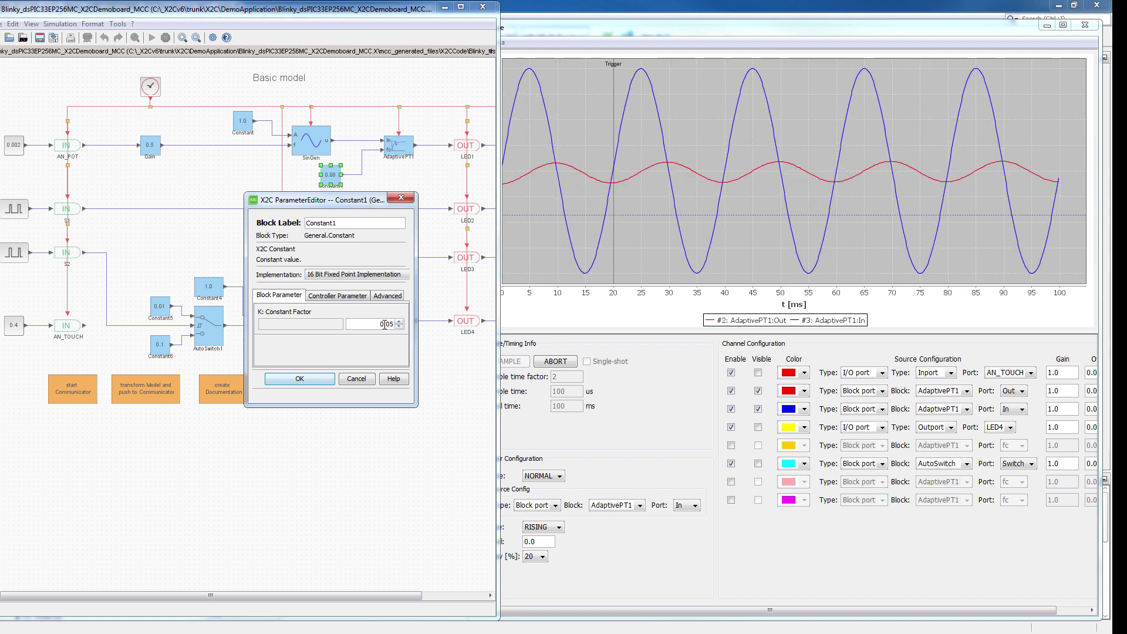
scroll(383, 324, "up", 7)
scroll(383, 325, "up", 3)
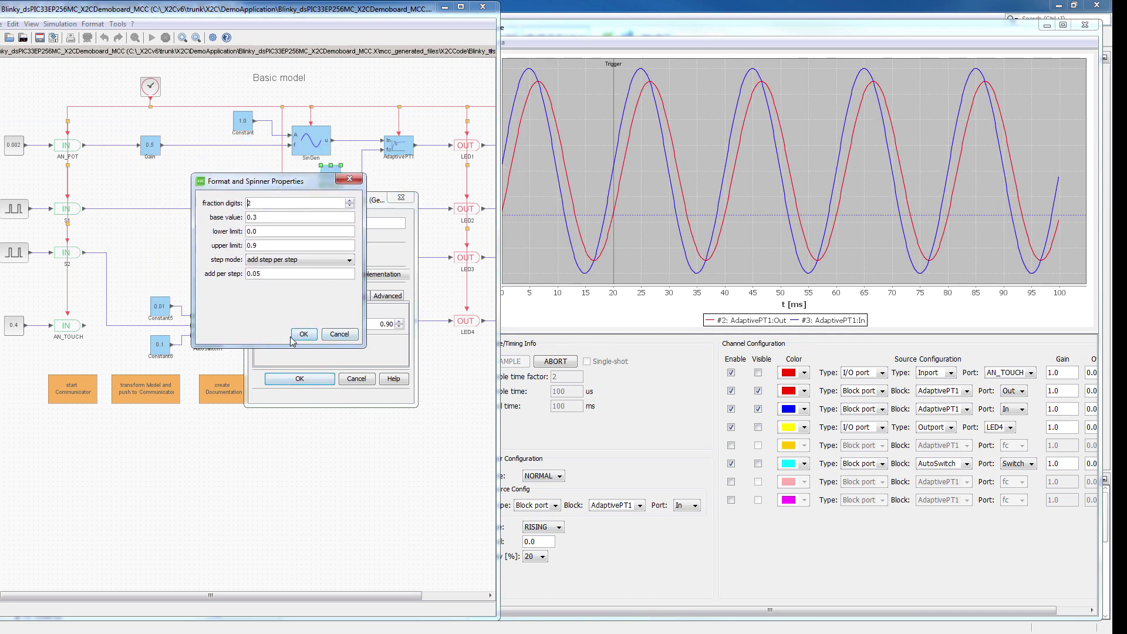
- Reset Constant1's constant factor spinner to 3 fraction digits, empty base value and limits, 0.001 added per step, and accept the block parameters
double_click(267, 203)
type("3")
key("BackSpace")
key("BackSpace")
key("Tab")
key("BackSpace")
key("Tab")
key("BackSpace")
key("BackSpace")
key("BackSpace")
left_click(304, 335)
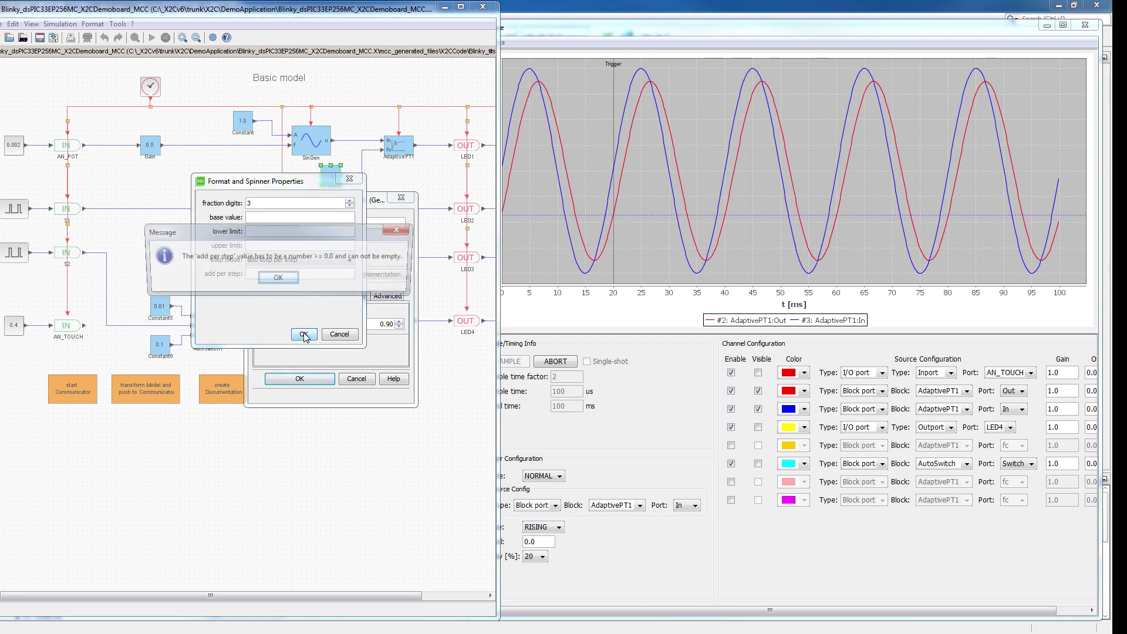
left_click(277, 279)
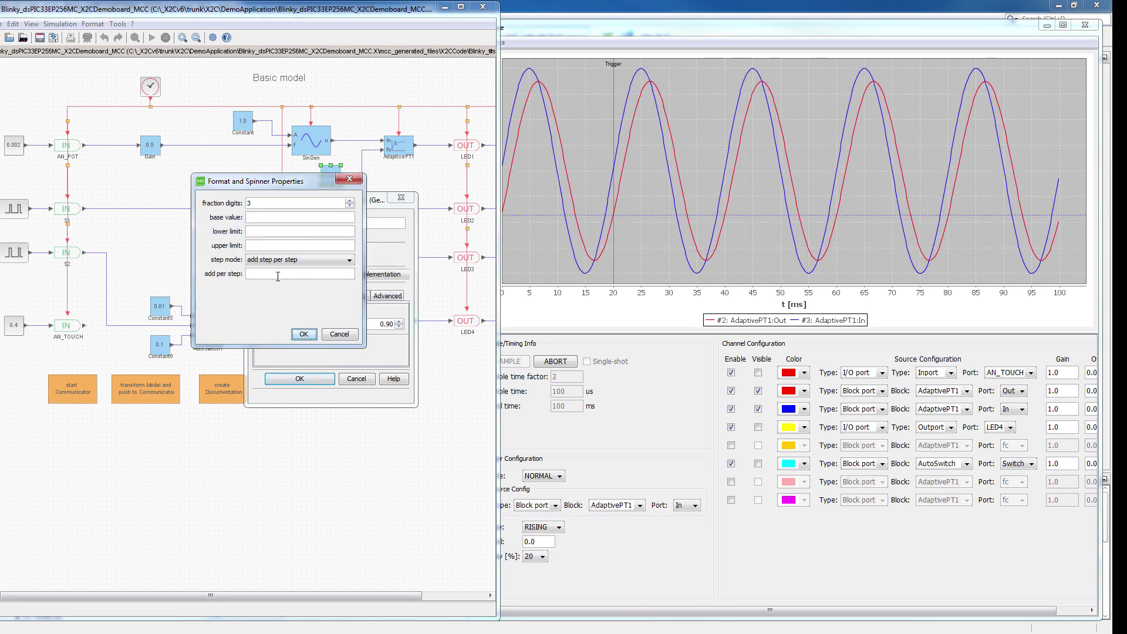
type("0.001")
key("Return")
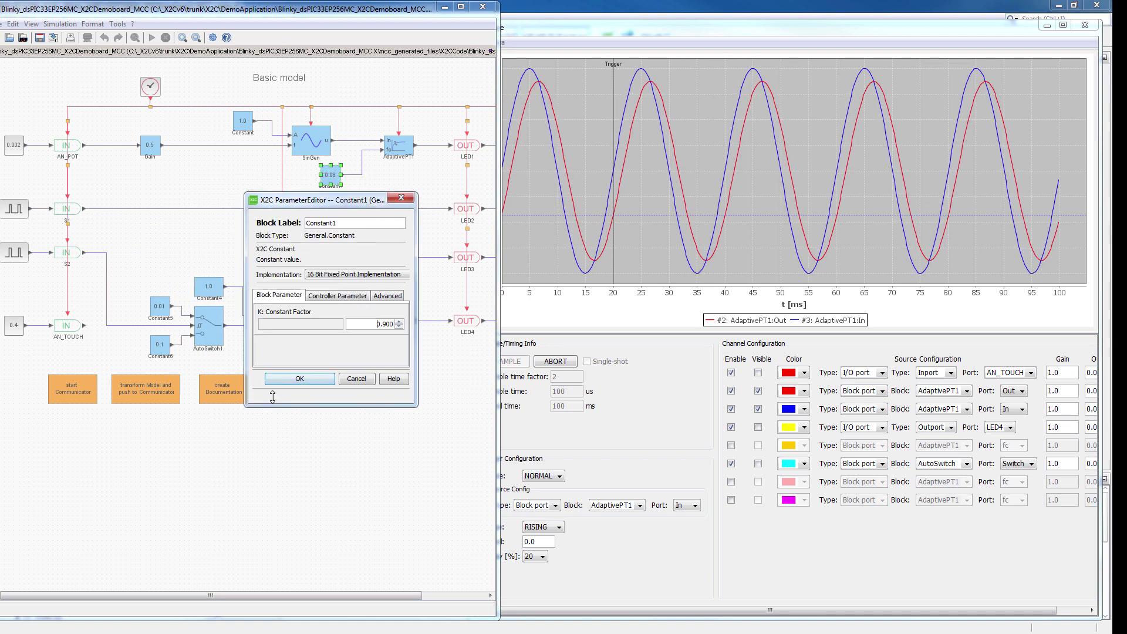
left_click(299, 379)
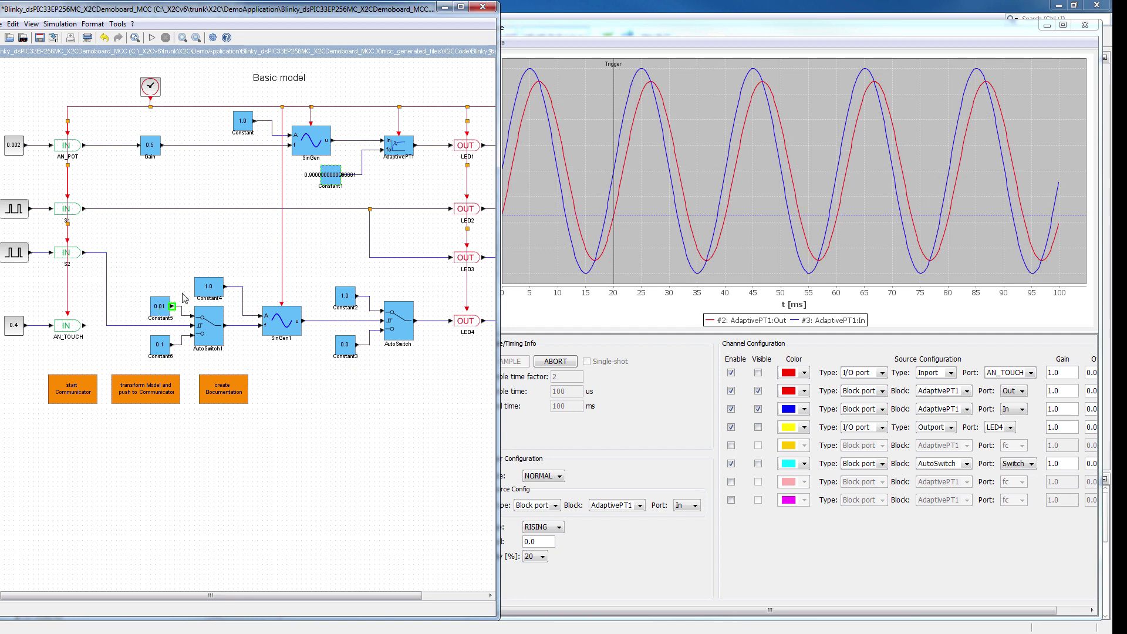
- Check the format and spinner properties of AutoSwitch1's Threshold up parameter, and close its parameter editor
double_click(210, 333)
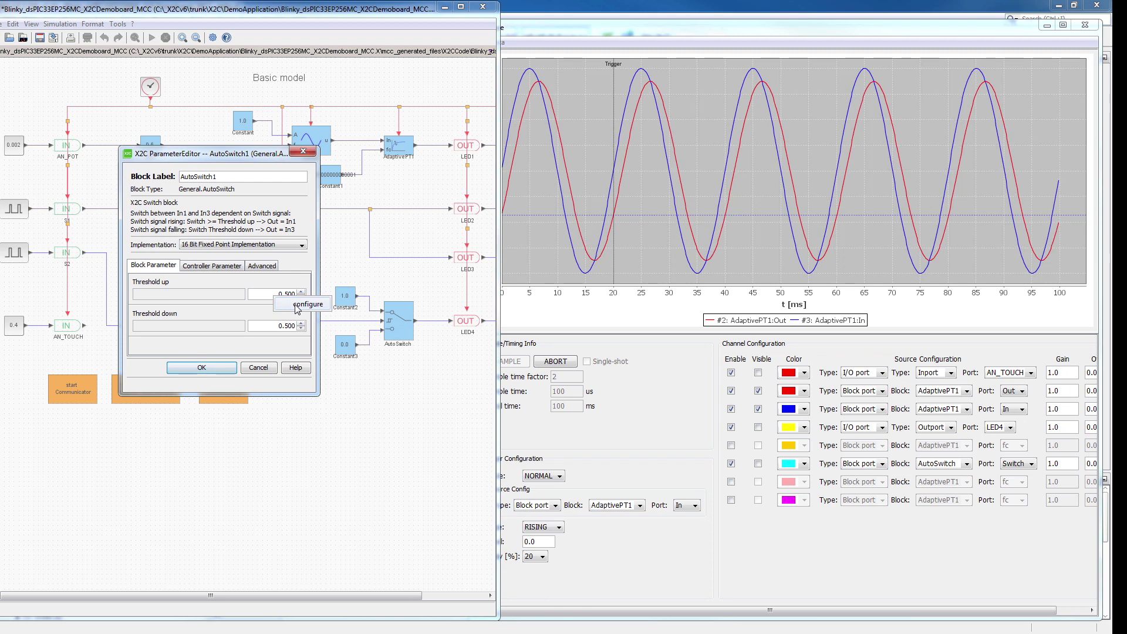
left_click(299, 304)
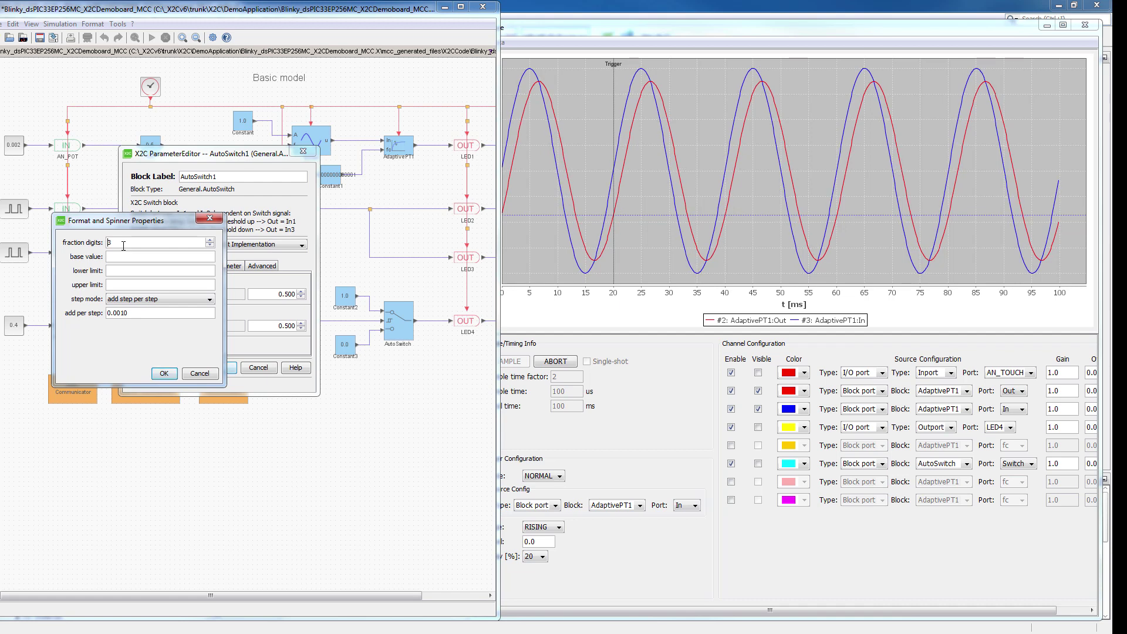
left_click(165, 374)
left_click(206, 369)
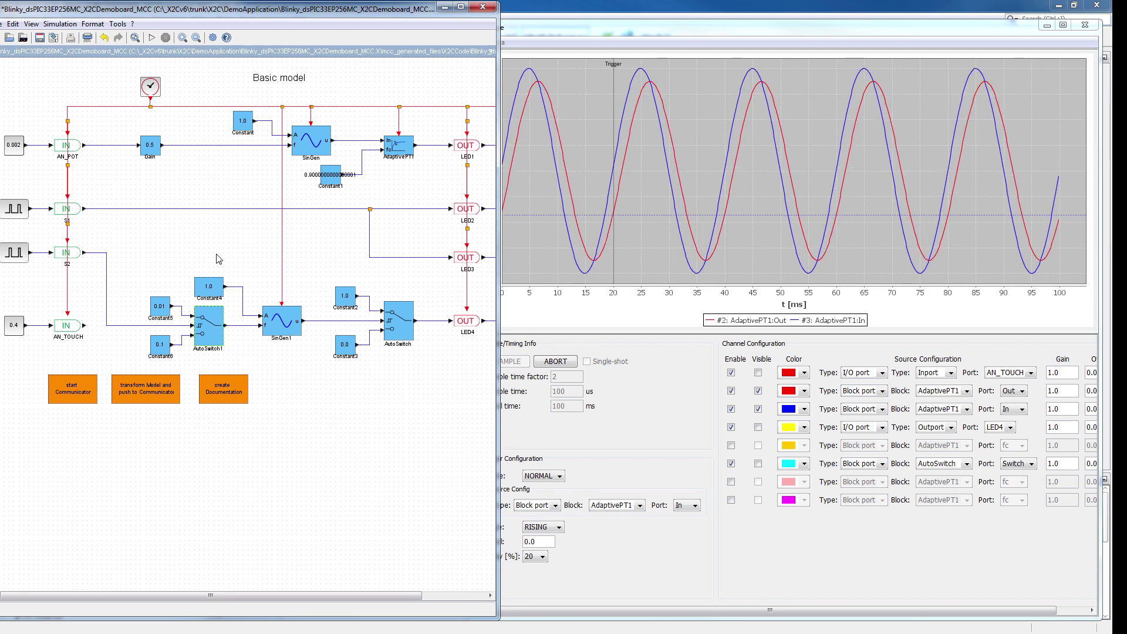
- Enable and show scope channel 8 with block port u of SinGen1 as its source, and restart sampling
mouse_move(209, 286)
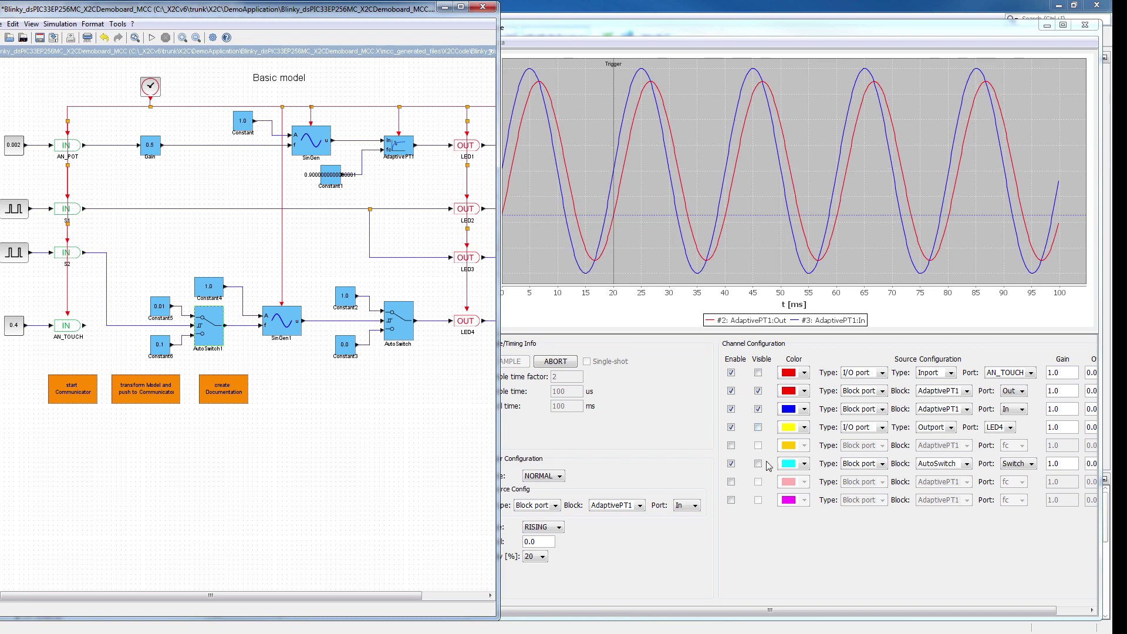
left_click(731, 499)
left_click(758, 500)
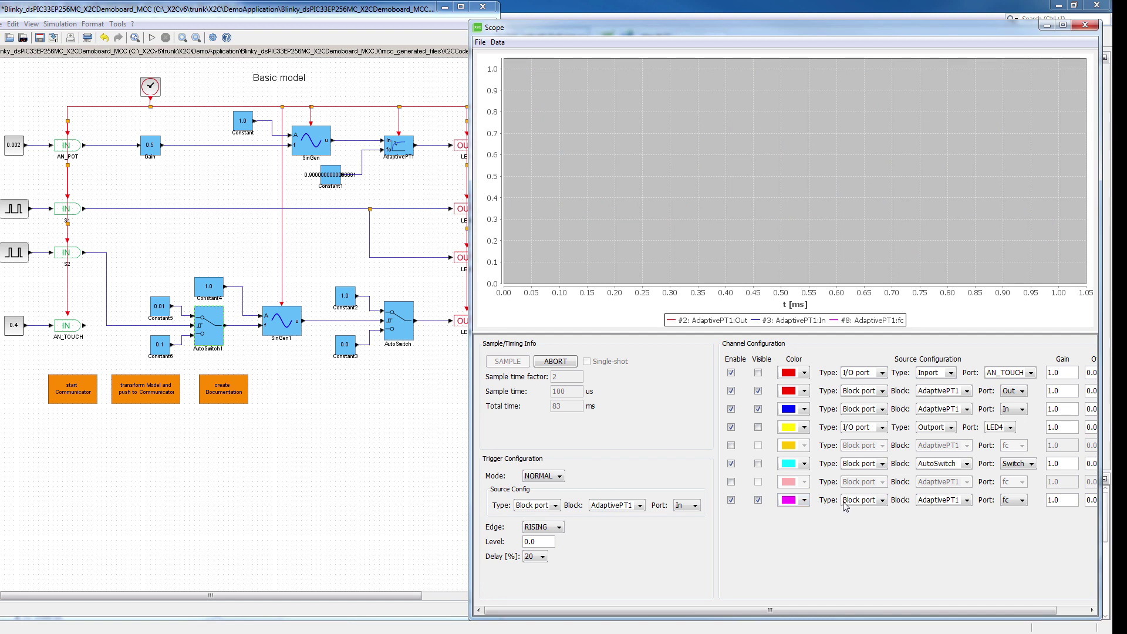
left_click(940, 500)
scroll(940, 546, "down", 3)
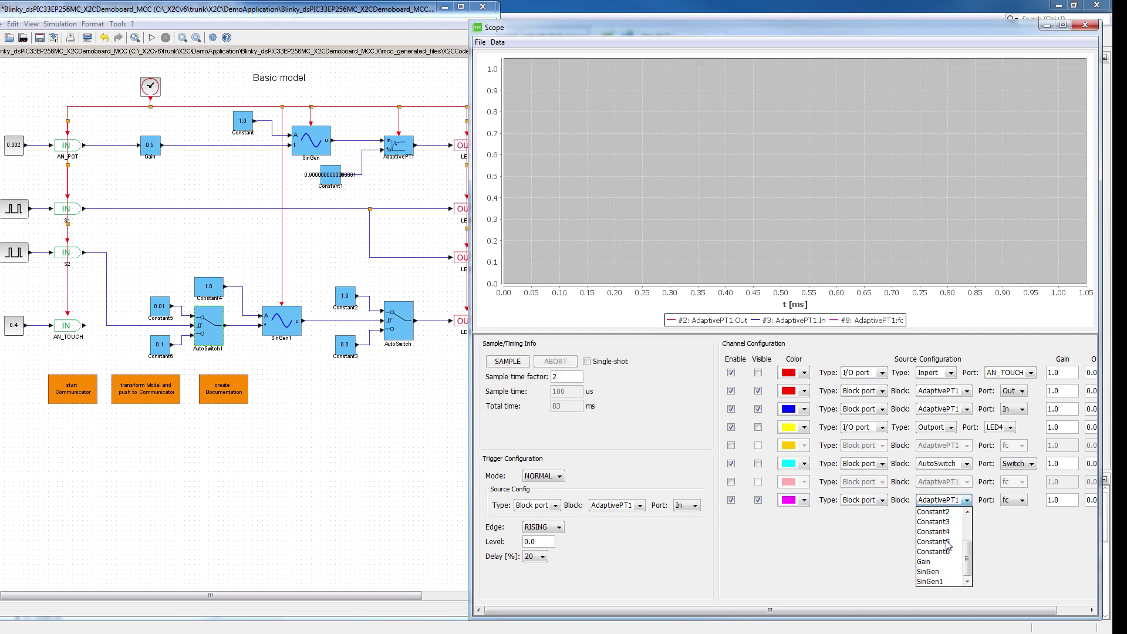
left_click(941, 581)
left_click(1008, 500)
left_click(1010, 532)
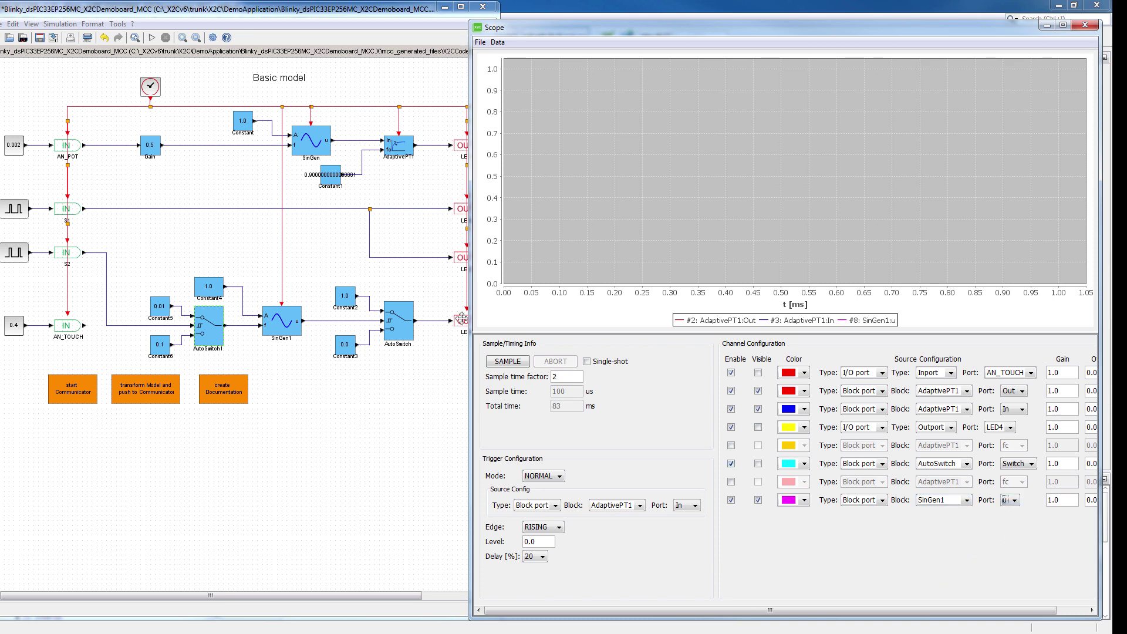
left_click(503, 364)
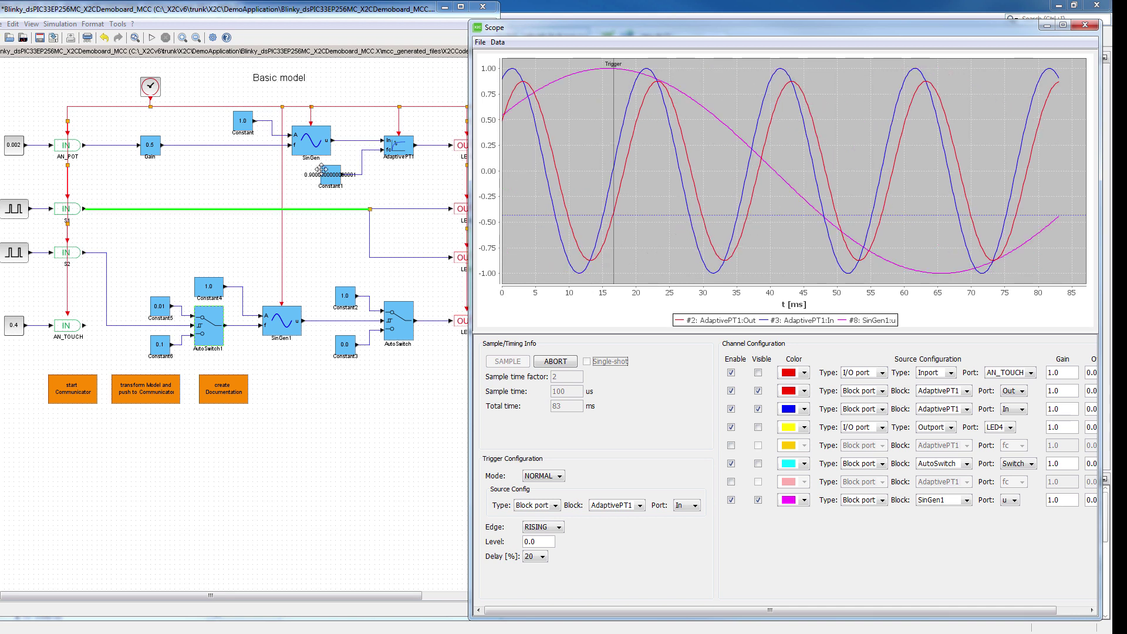
- Set the constant factor K of the Constant4 block feeding SinGen1's amplitude to 0.300
left_click(208, 287)
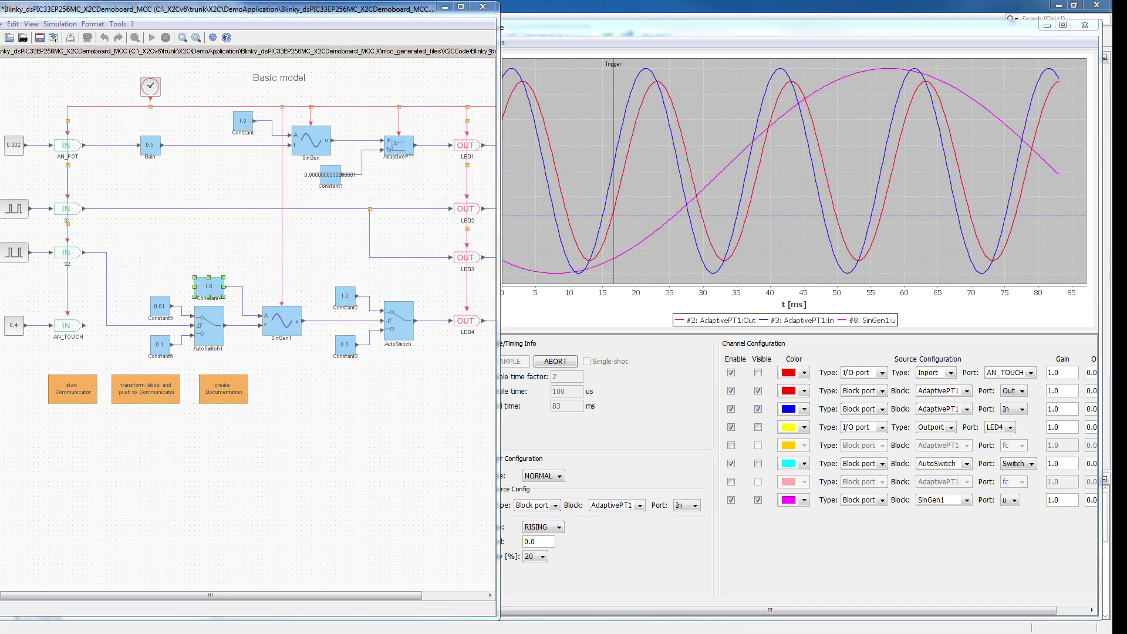
double_click(208, 287)
left_click_drag(49, 145, 175, 315)
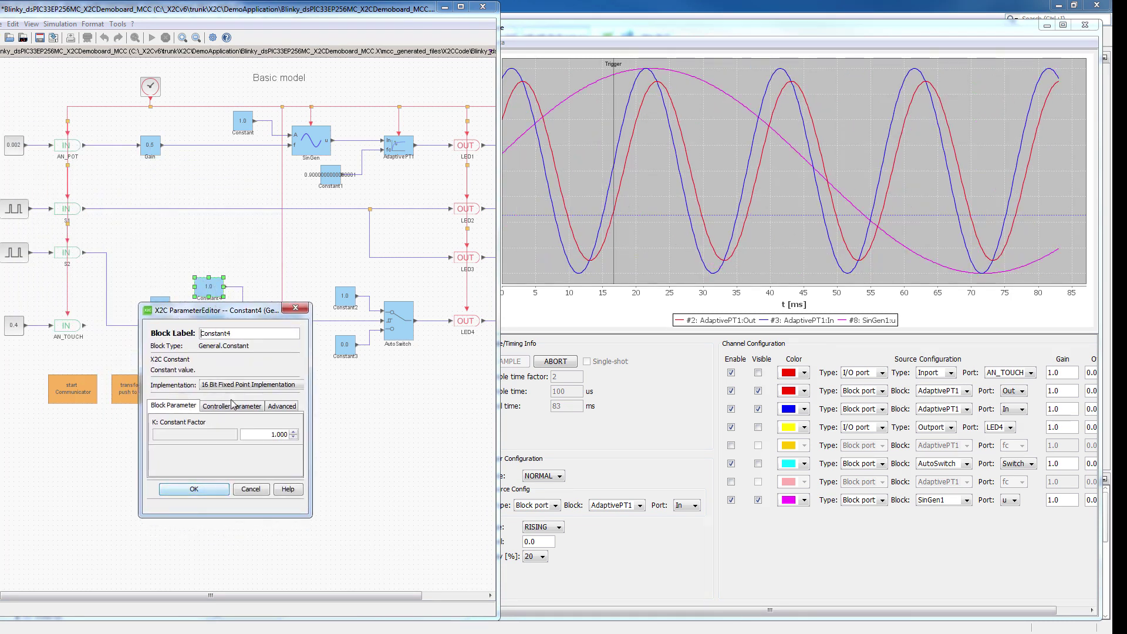
type("0.")
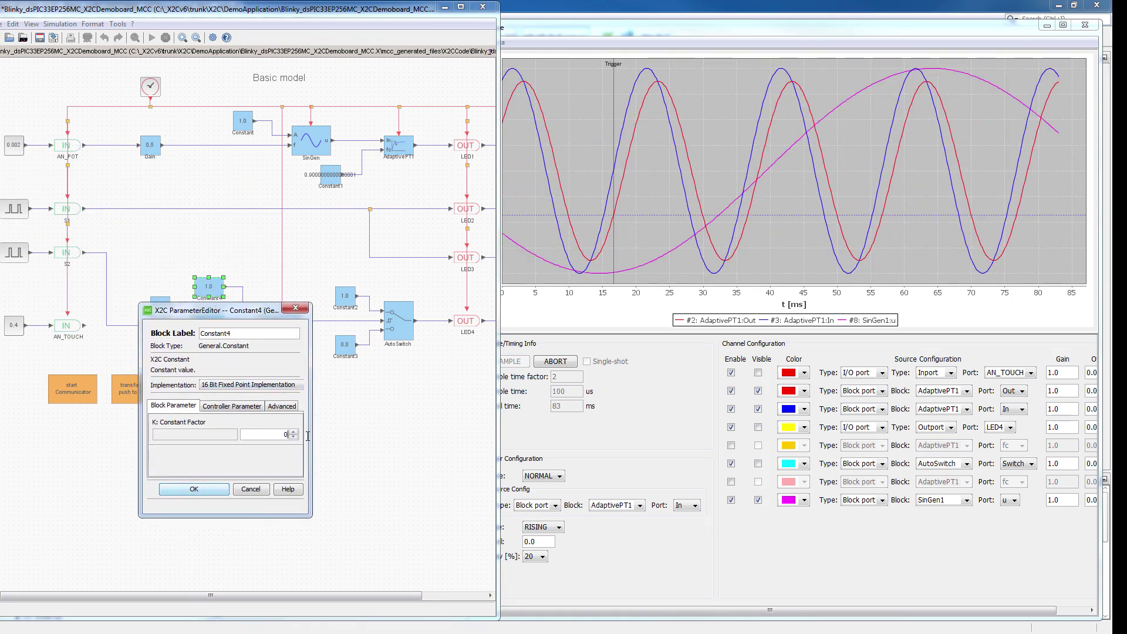
type("300")
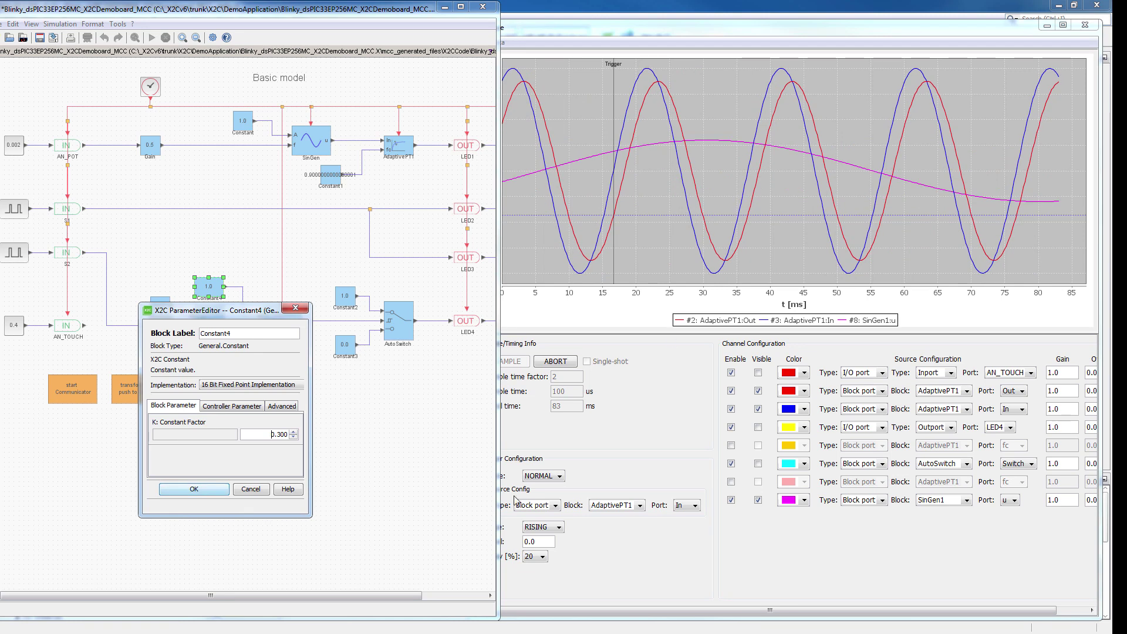
left_click(201, 495)
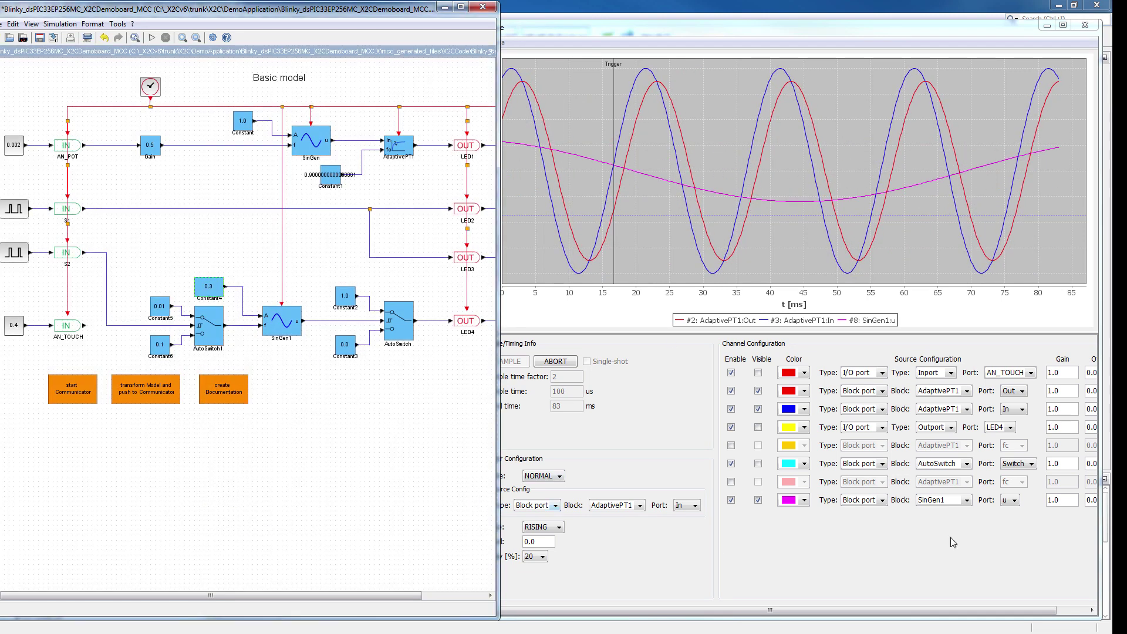
- Set the offset of the SinGen1 u channel to 5.0 in the scope's channel configuration
left_click(959, 612)
left_click_drag(959, 612, 988, 613)
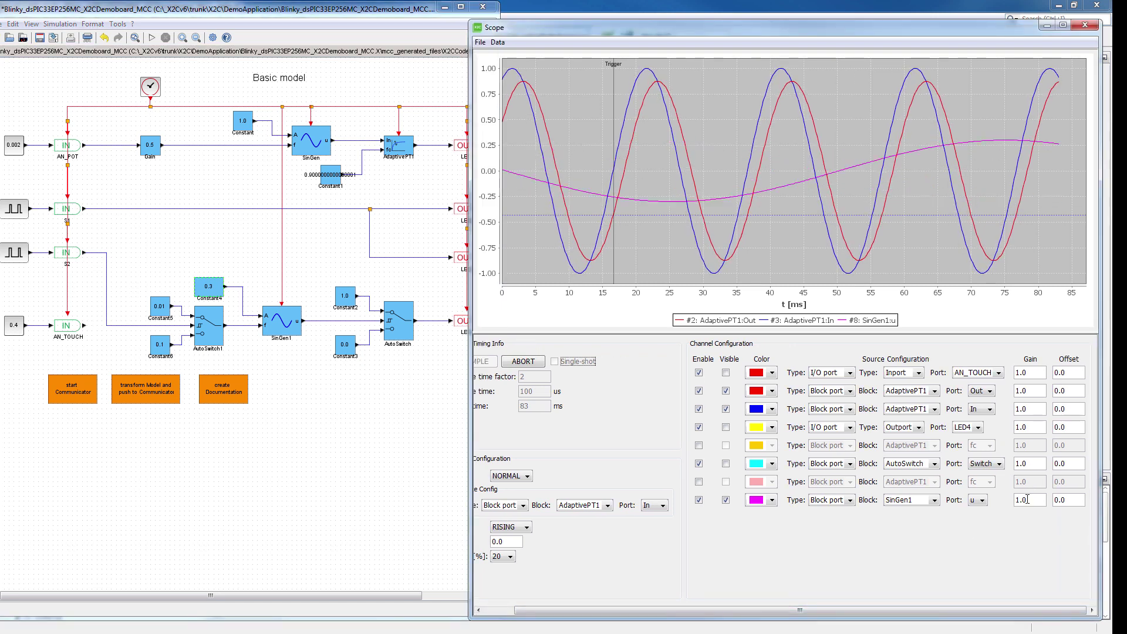
double_click(1070, 502)
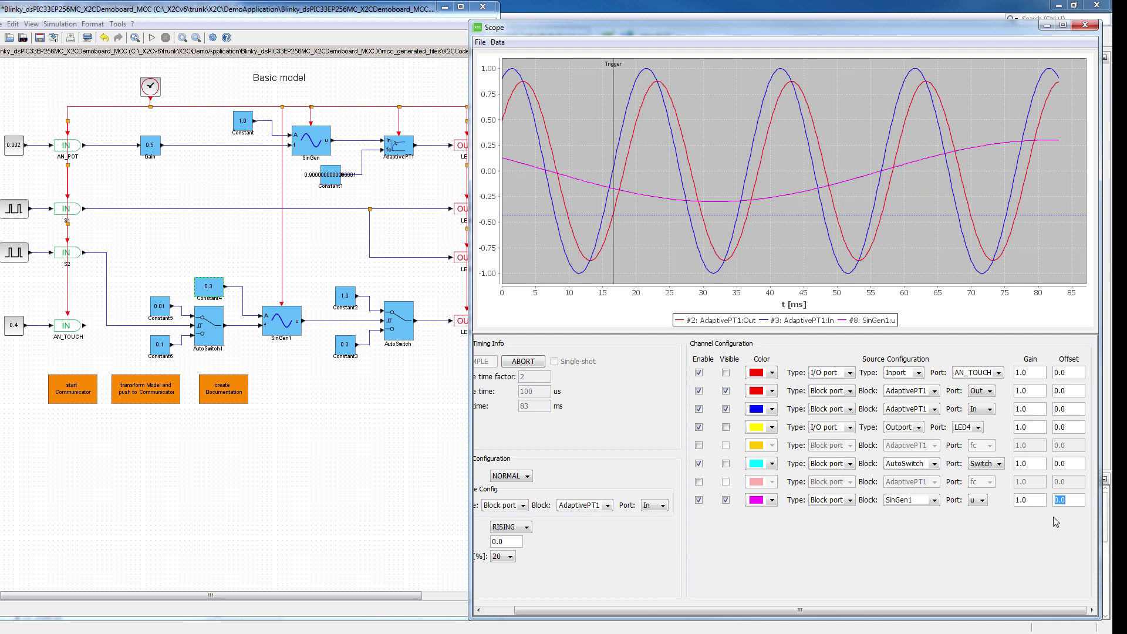
type("5")
key("Return")
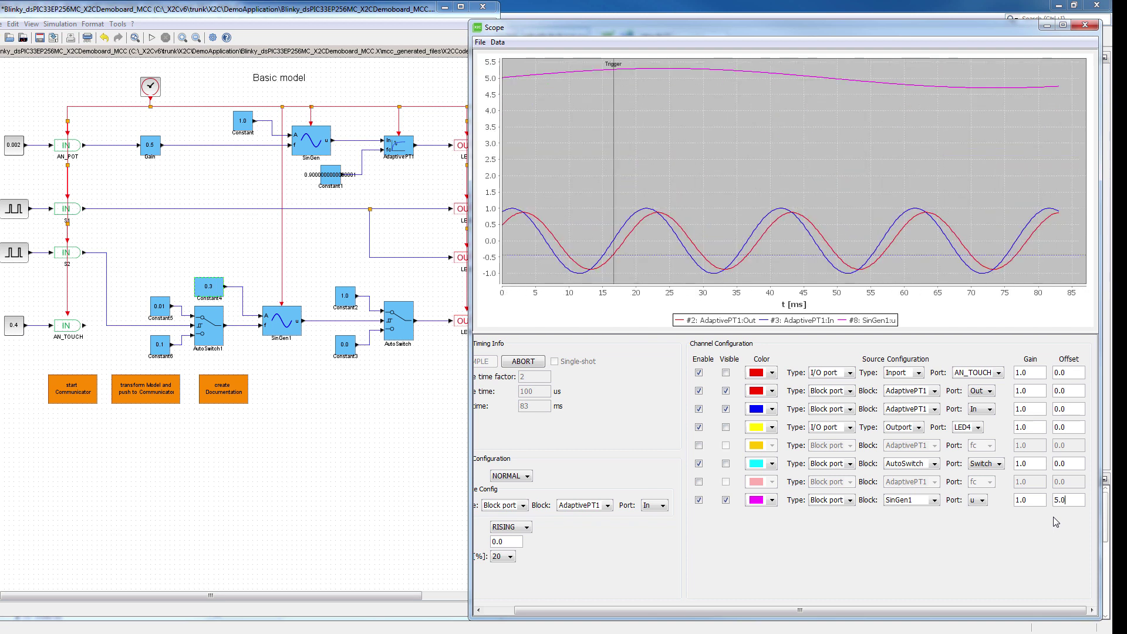